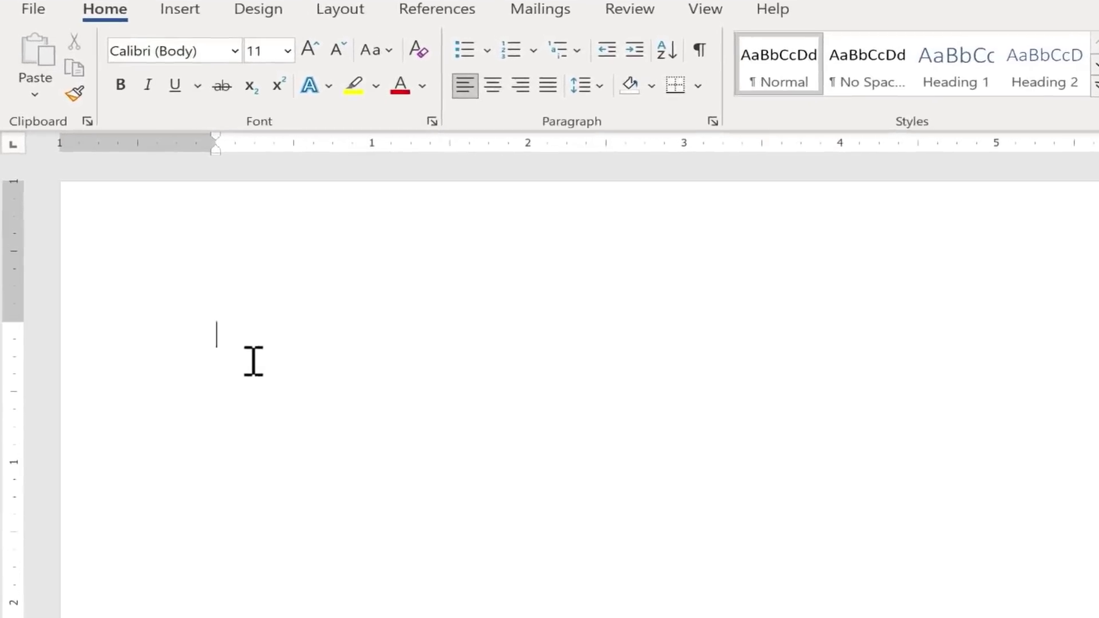
- Generate sample paragraphs with =rand(10,4)
type("=")
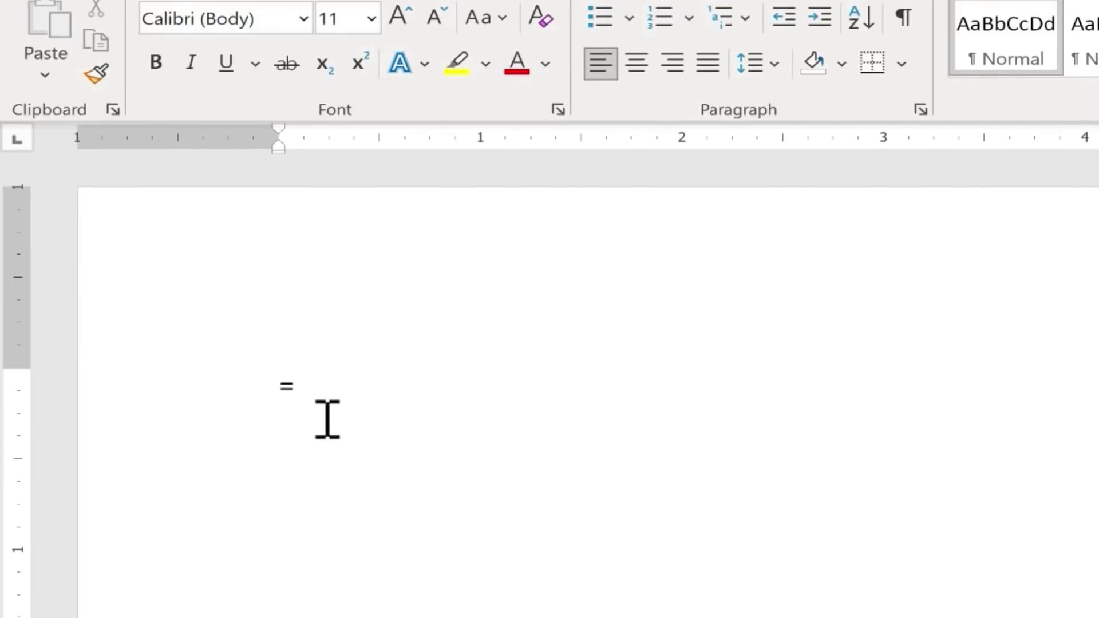
type("rand")
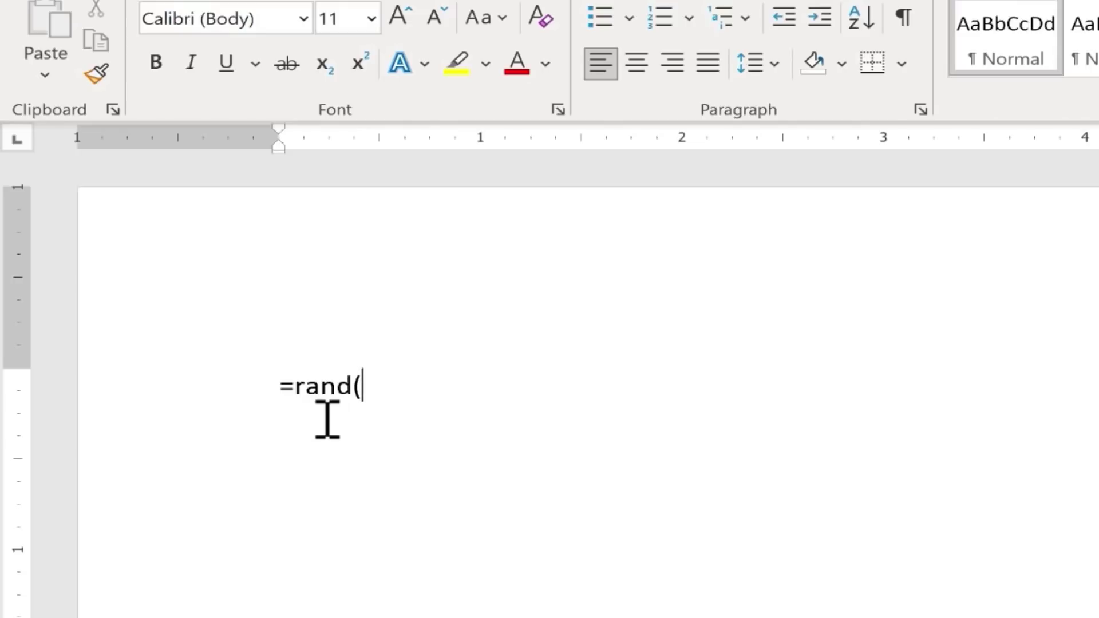
type("(10")
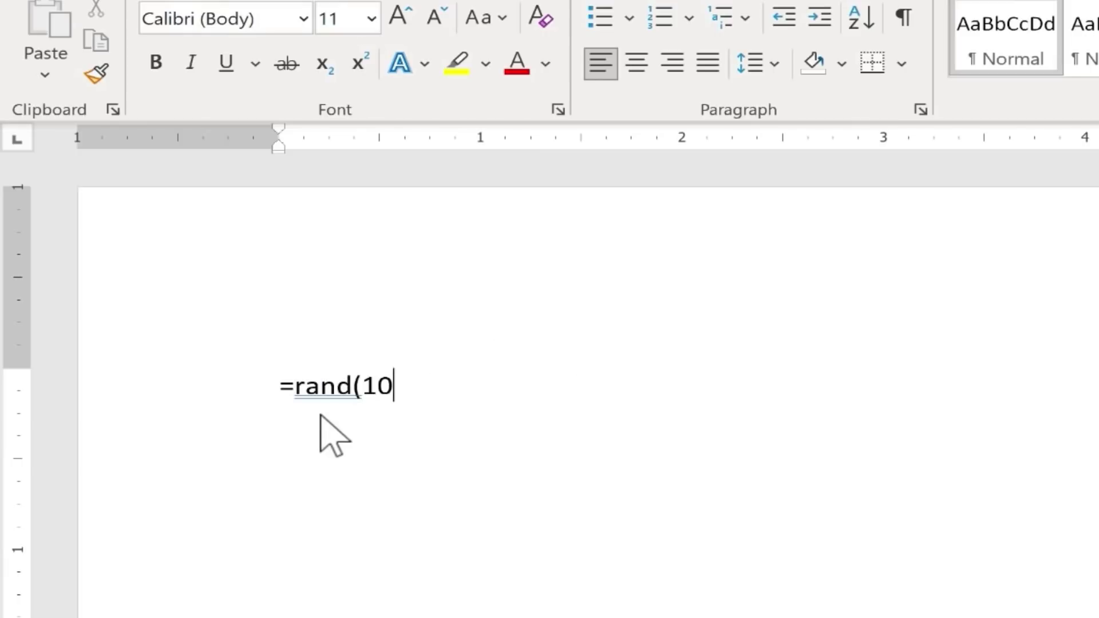
type(",4)")
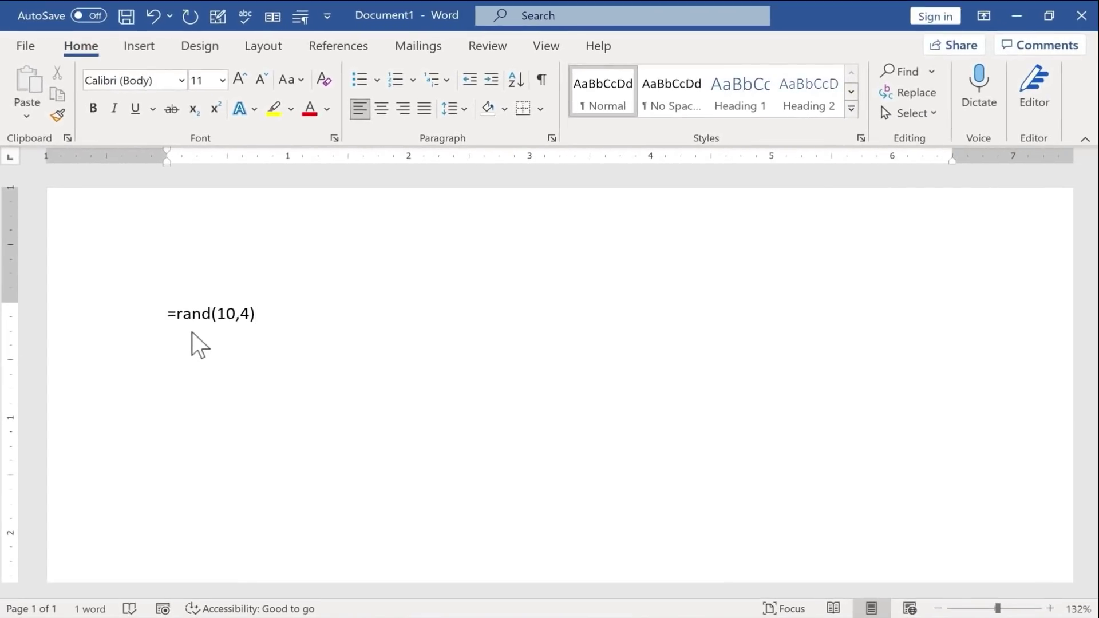
key("Return")
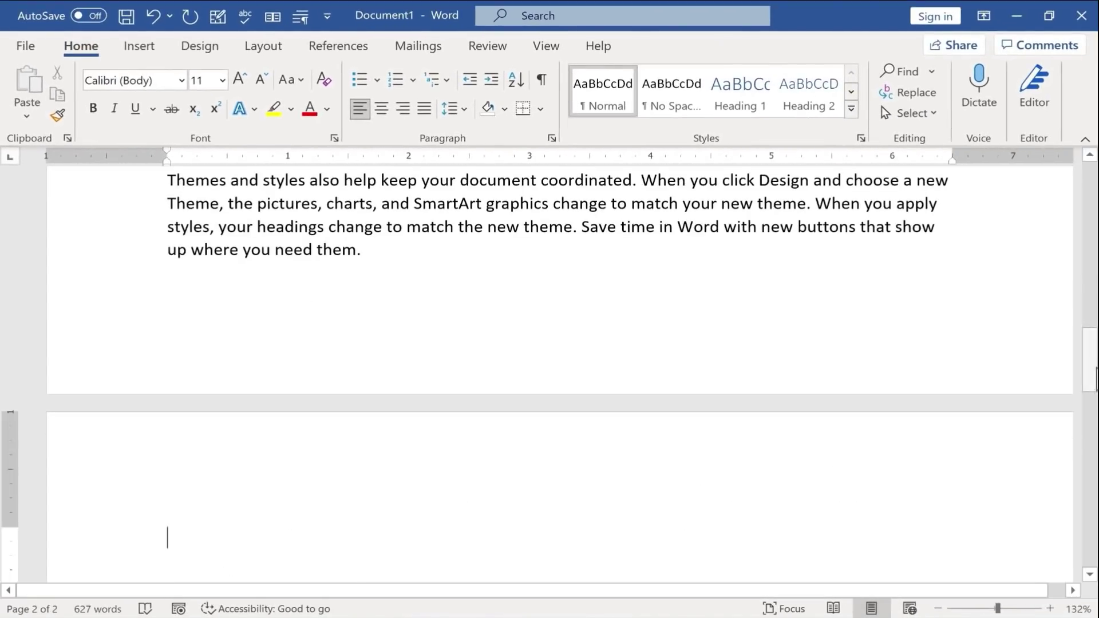
- Insert a page break after the last sentence on page 1
left_click_drag(1085, 360, 1063, 142)
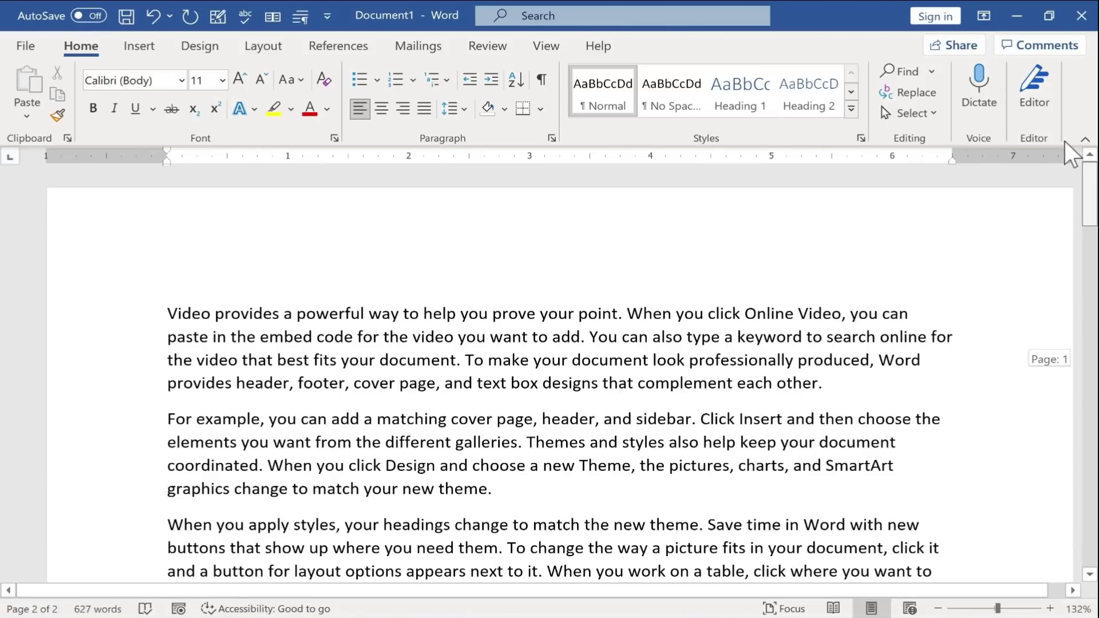
scroll(393, 265, "down", 10)
left_click(394, 263)
key("ctrl+Return")
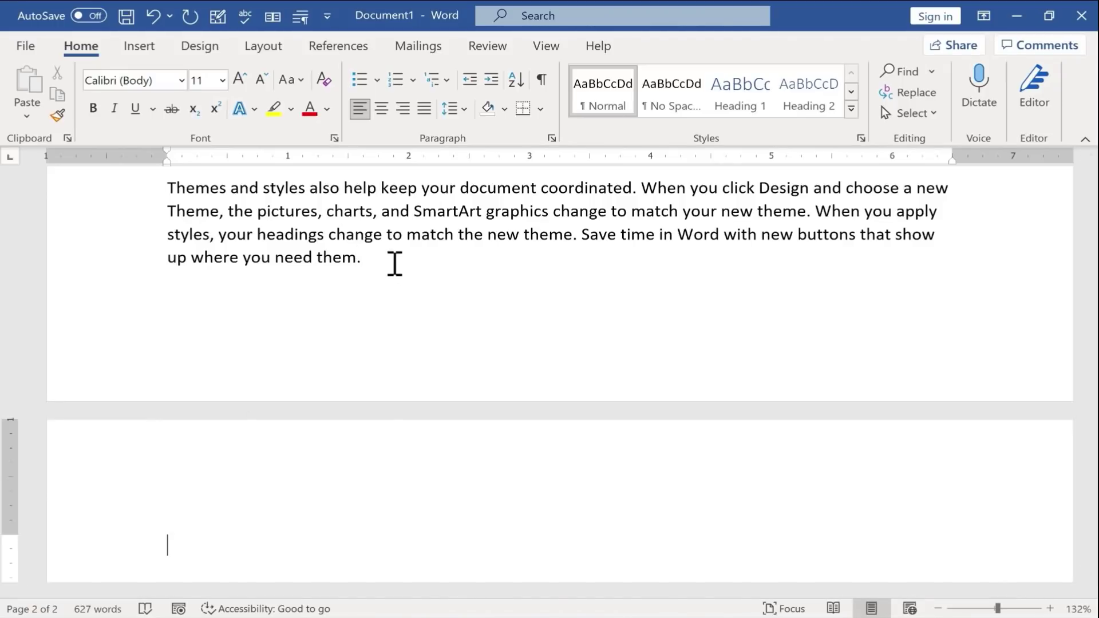
- Enter =lorem(5,5) on page 2 to add five Lorem ipsum paragraphs, then scroll back up
type("=")
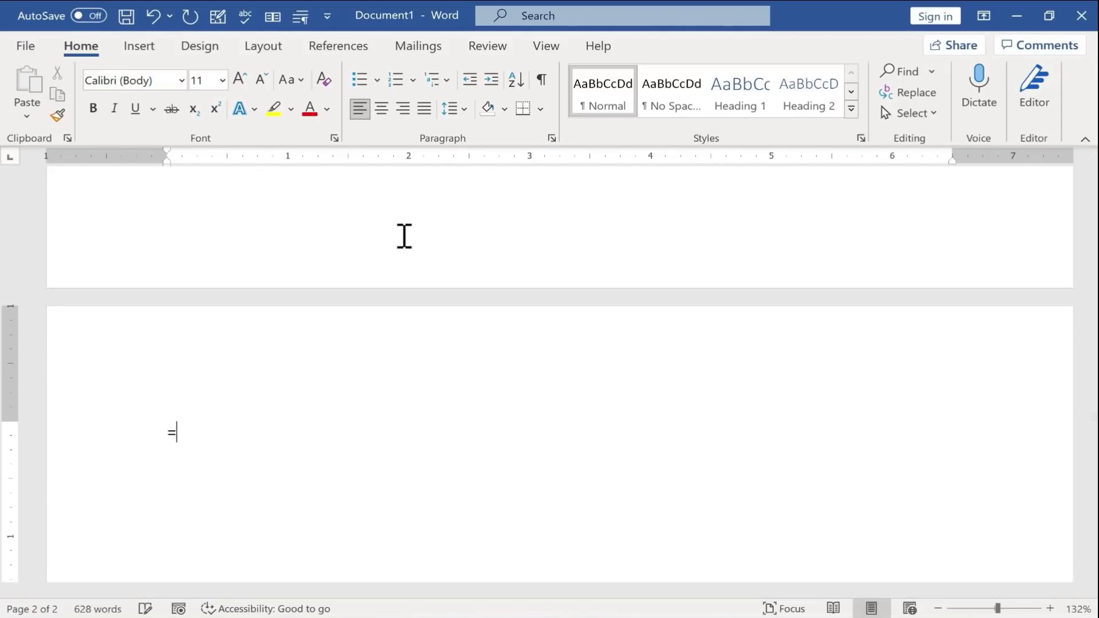
type("lorem(5")
scroll(275, 488, "up", 1)
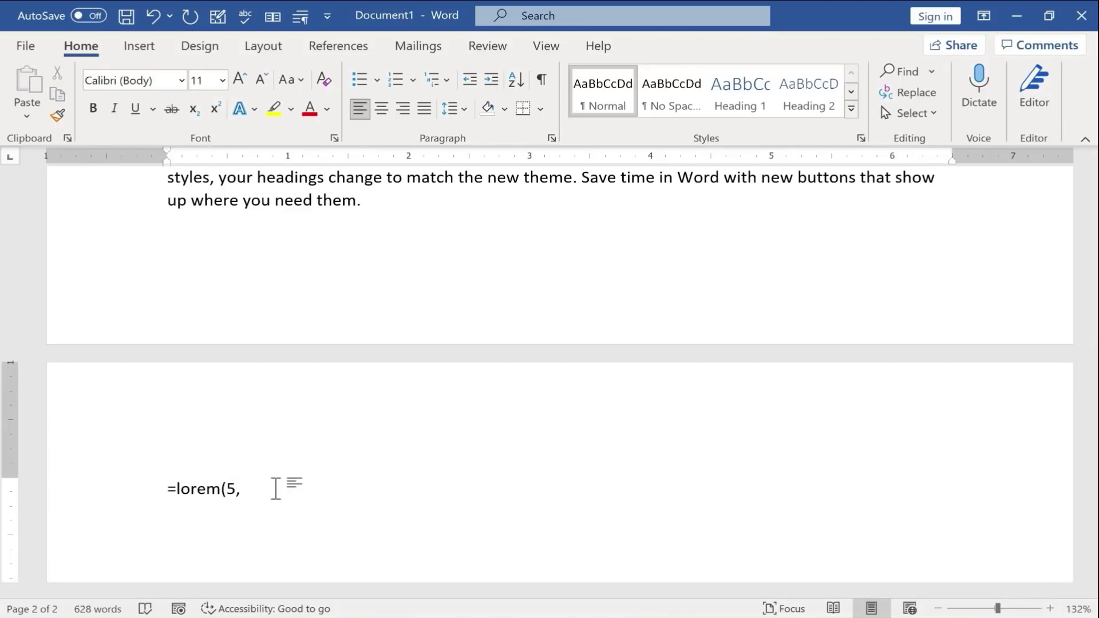
type(",5)")
key("Return")
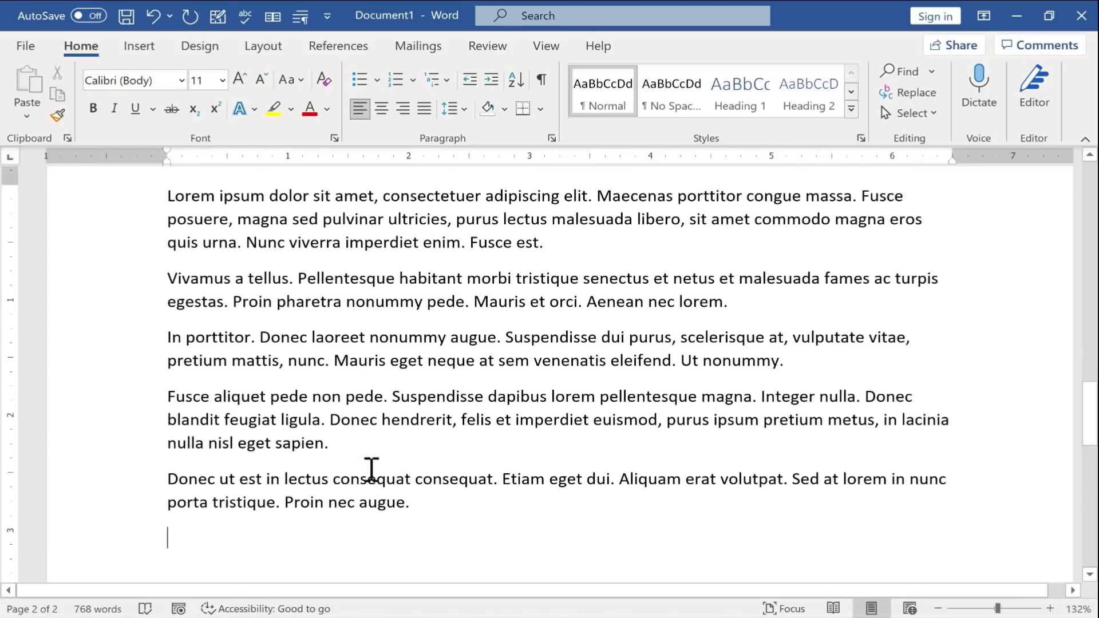
scroll(347, 452, "up", 15)
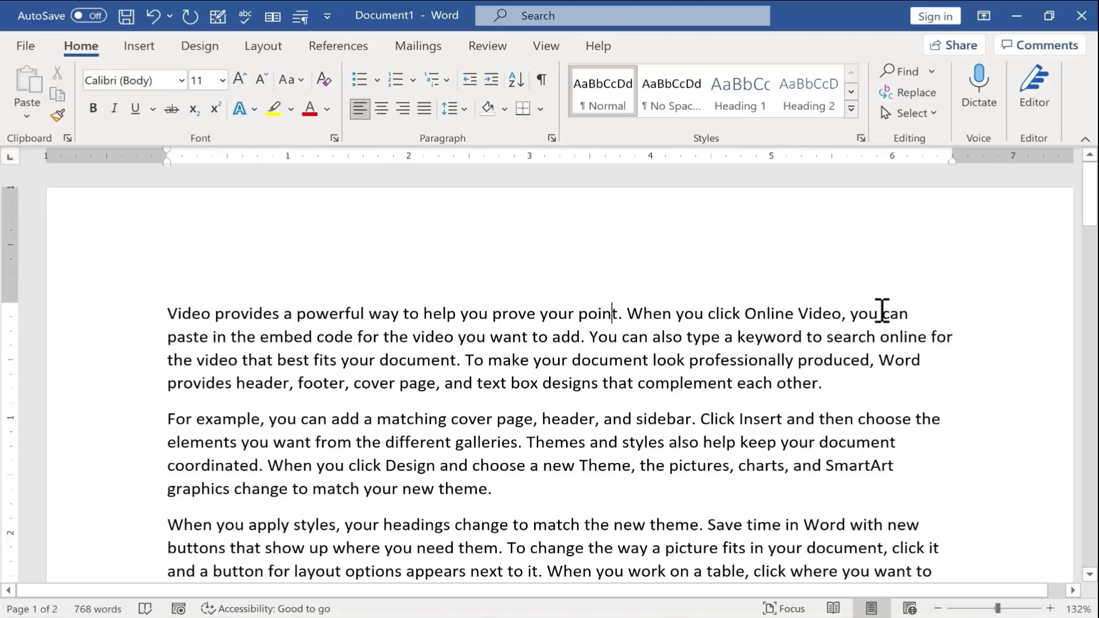
- Alt-drag a vertical block over can, online for and Word and bold it
left_click_drag(882, 310, 911, 355)
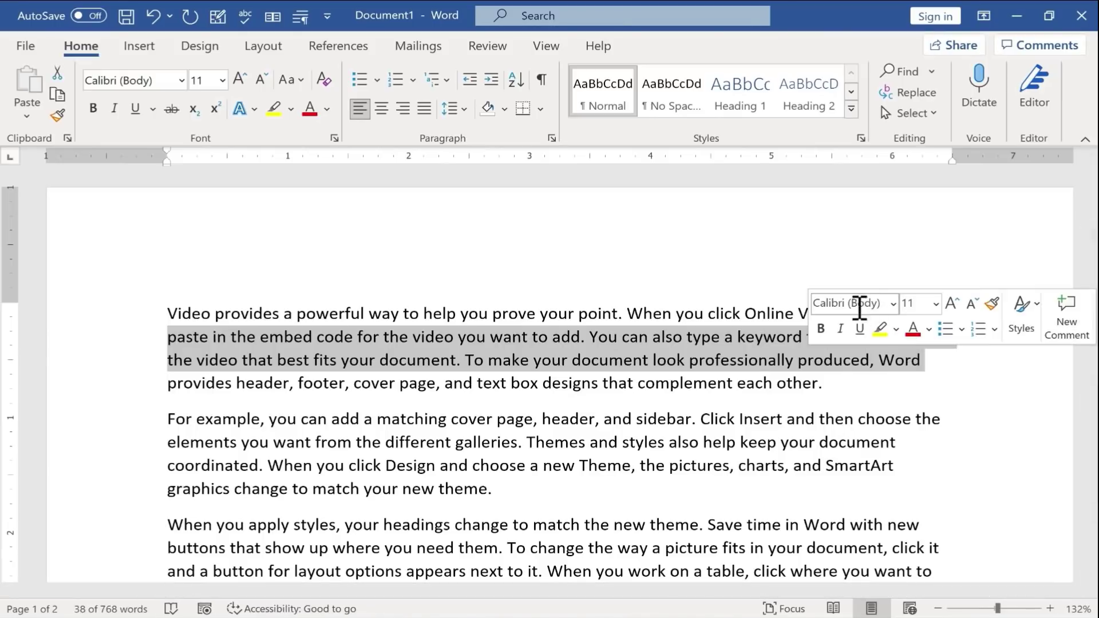
left_click(946, 392)
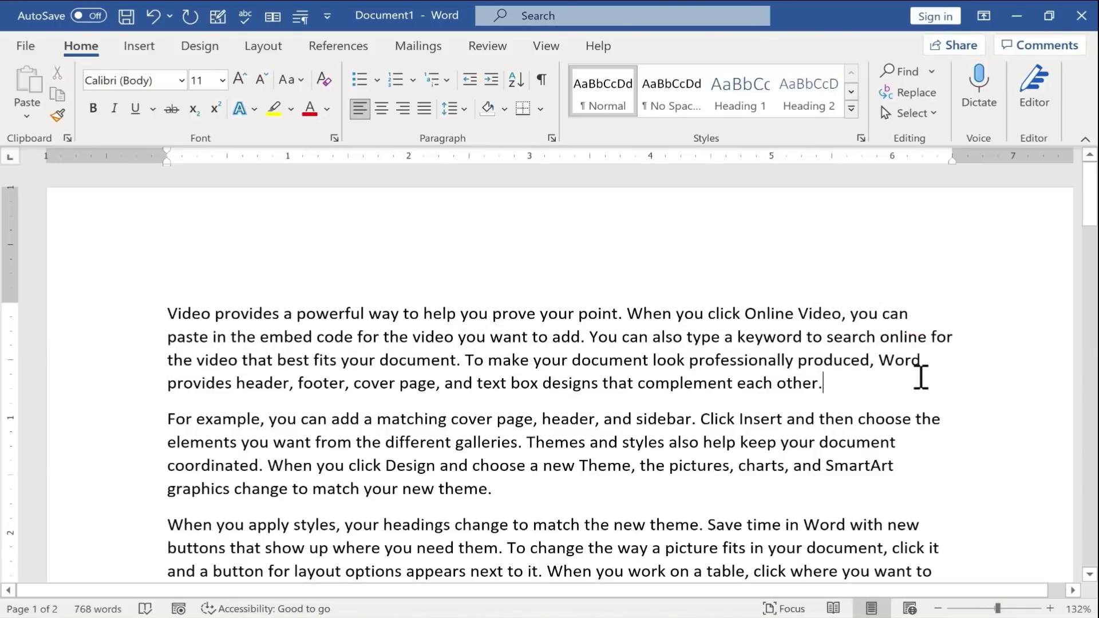
key("alt")
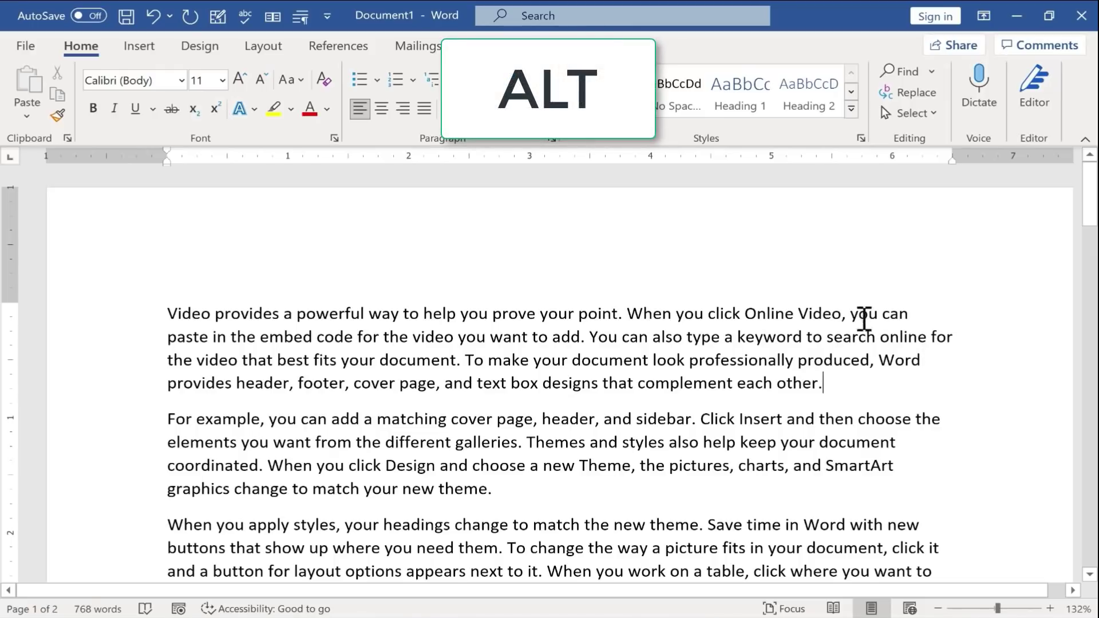
left_click_drag(883, 312, 952, 359)
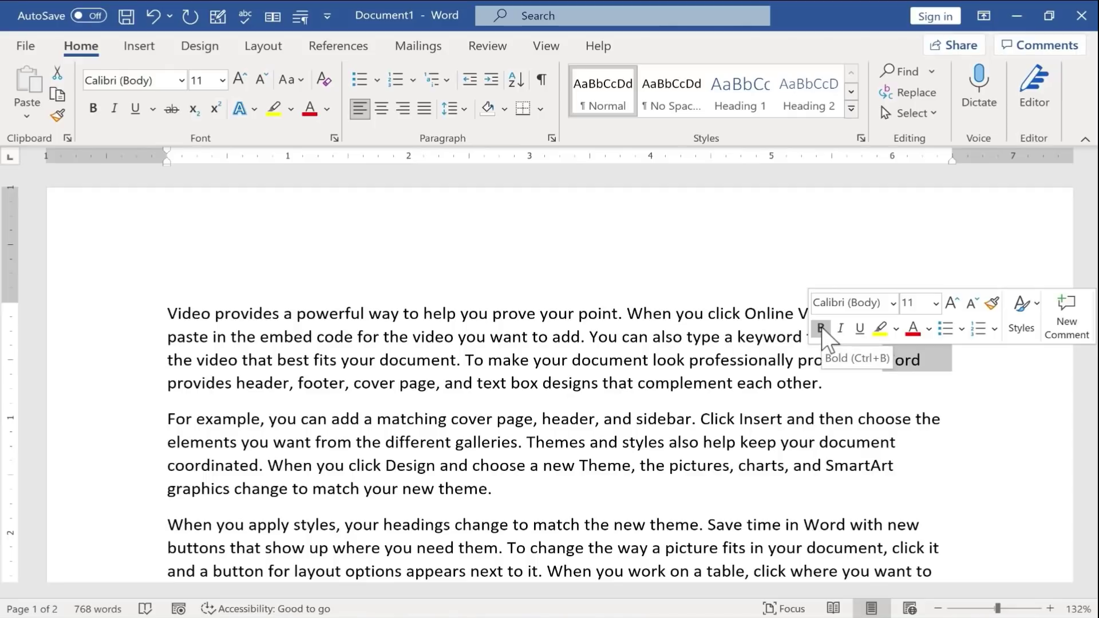
left_click(94, 116)
left_click(883, 314)
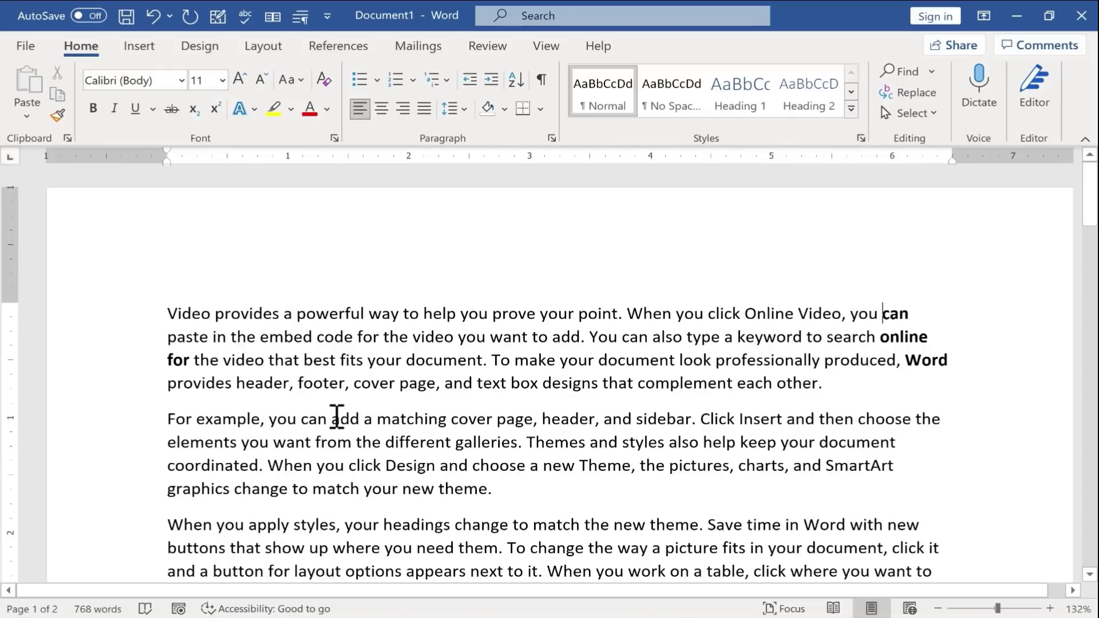
- Bold the letters 'cument' in 'document' in the first paragraph
left_click_drag(337, 418, 382, 464)
left_click(442, 502)
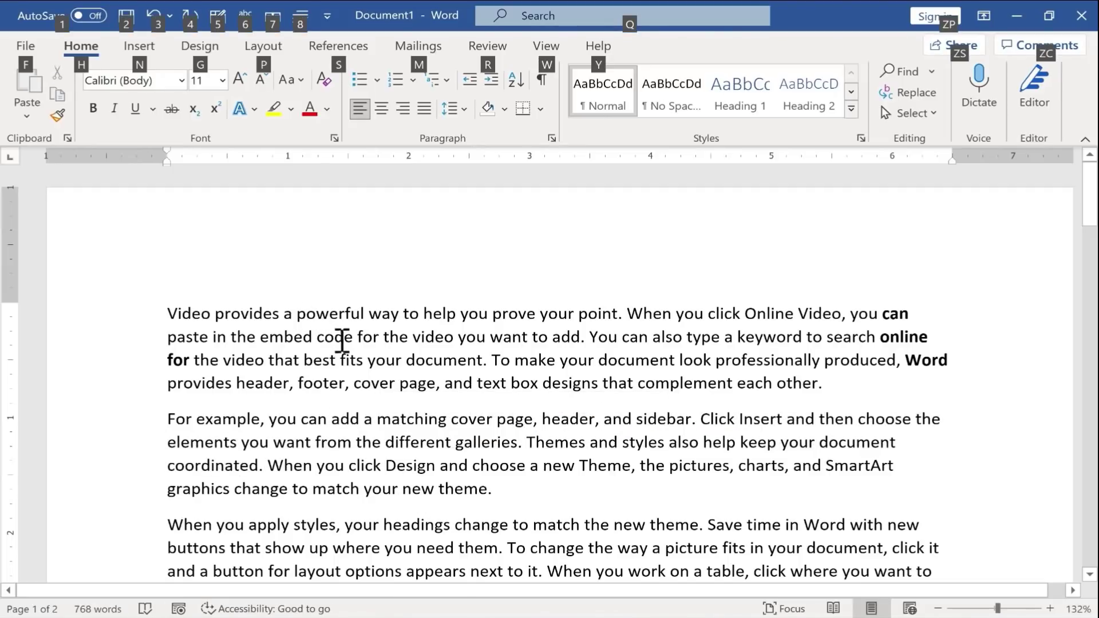
left_click_drag(337, 336, 417, 501)
left_click(442, 383)
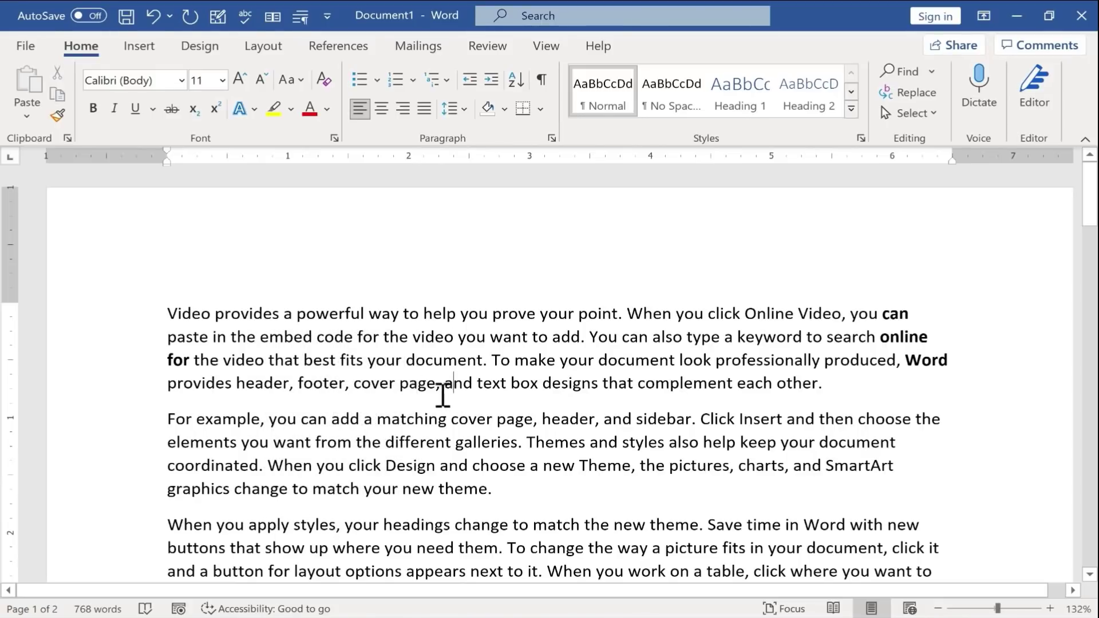
left_click_drag(425, 360, 485, 363)
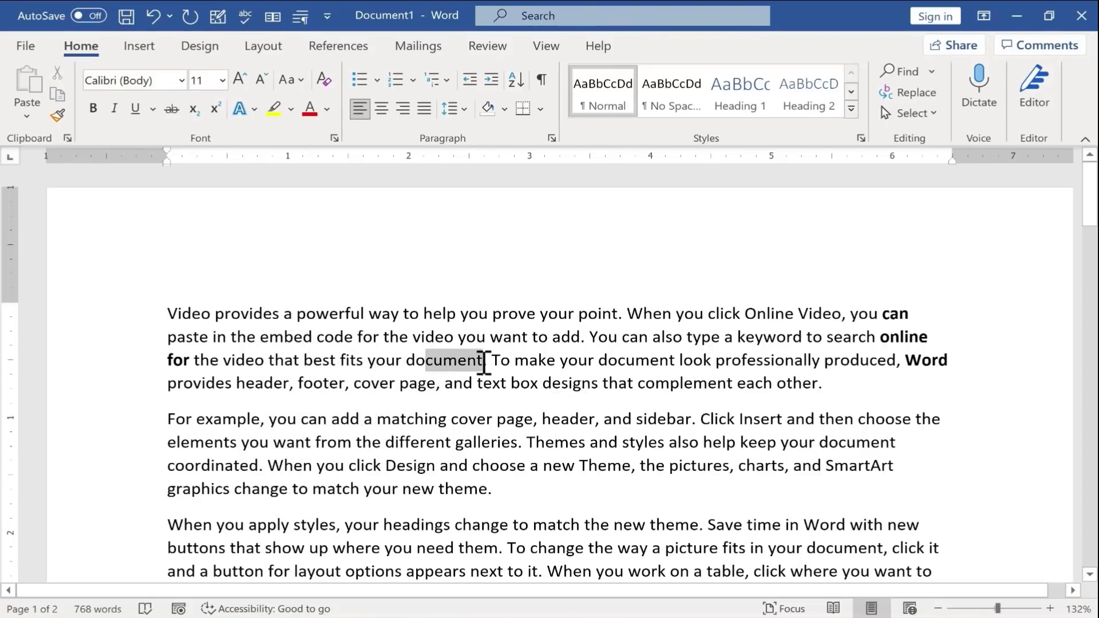
left_click(92, 108)
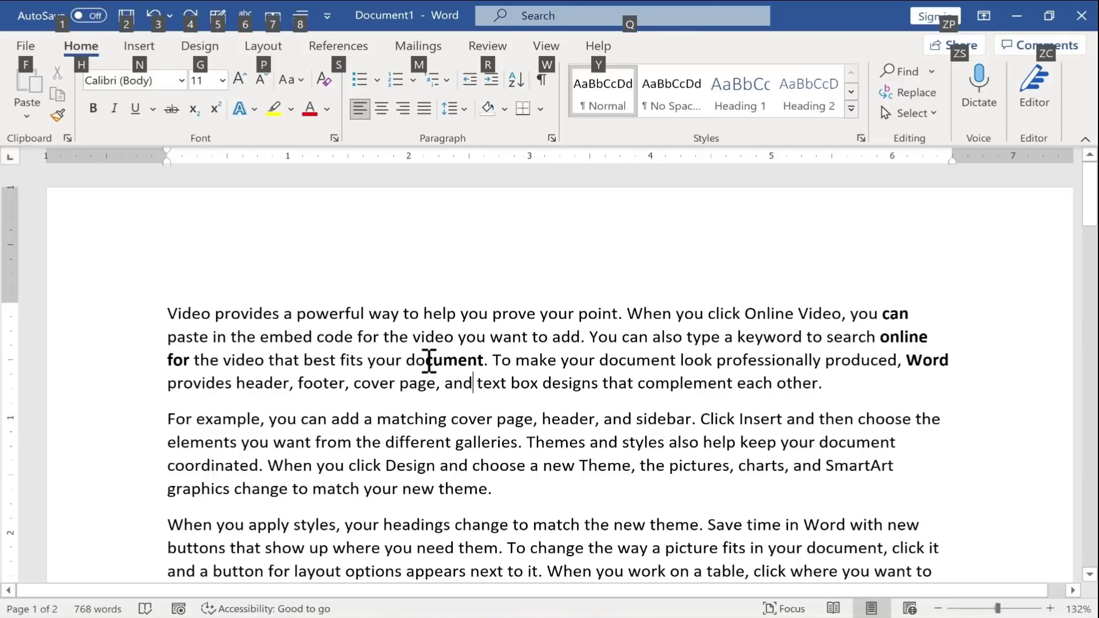
- Underline the text from 'cument' through 'To ma'
left_click_drag(428, 361, 541, 366)
left_click(135, 108)
key("Left")
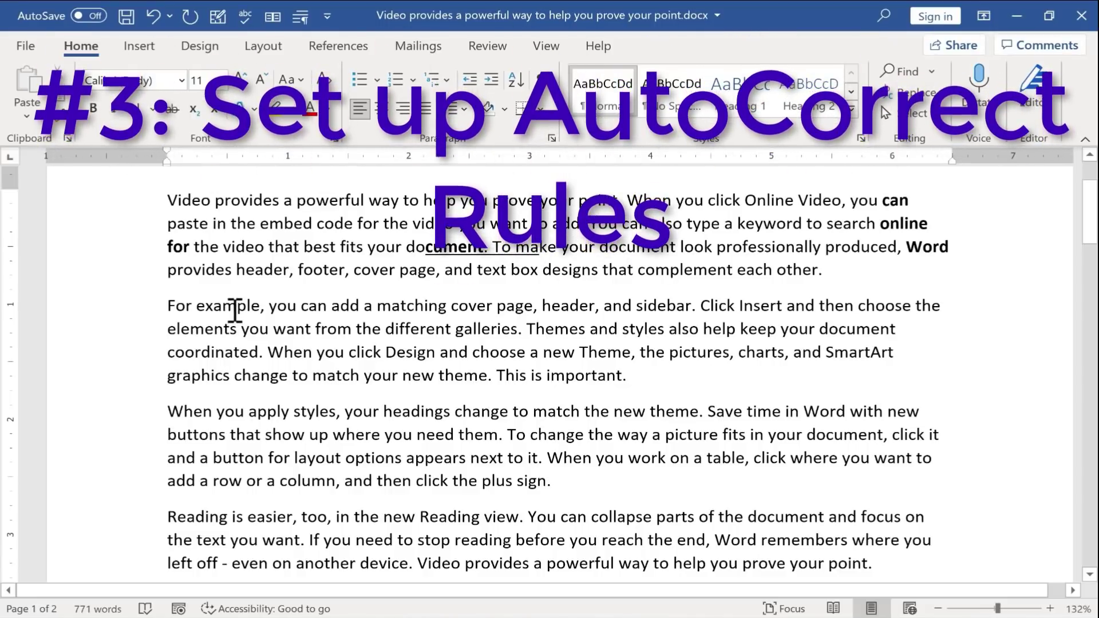
- Open AutoCorrect Options from Word's Proofing settings
left_click(25, 46)
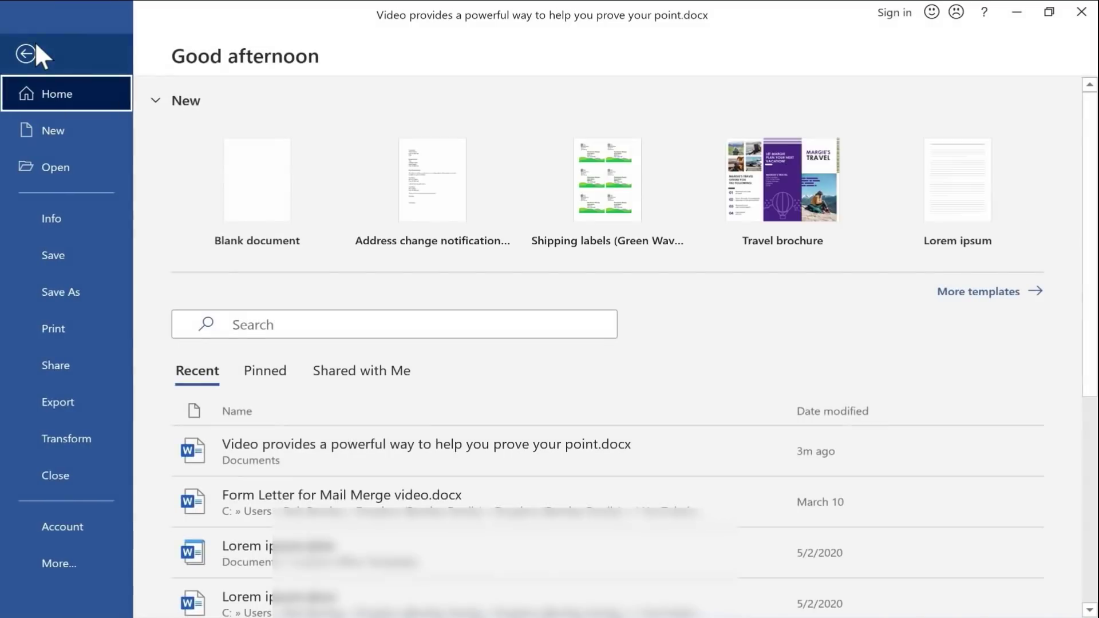
left_click(57, 561)
left_click(173, 565)
left_click(191, 95)
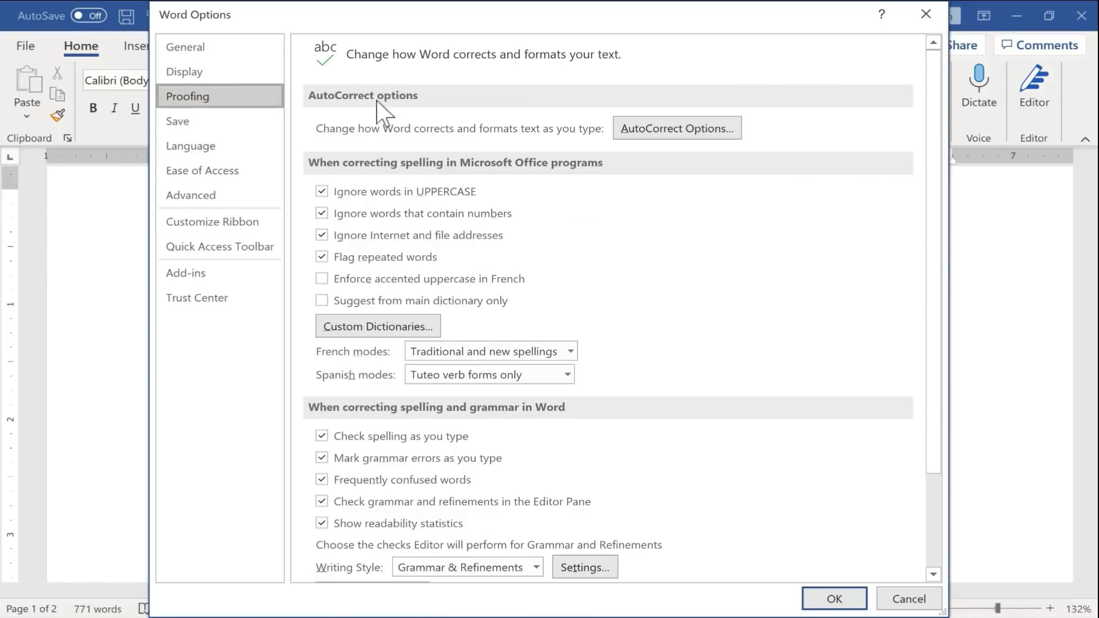
left_click(706, 127)
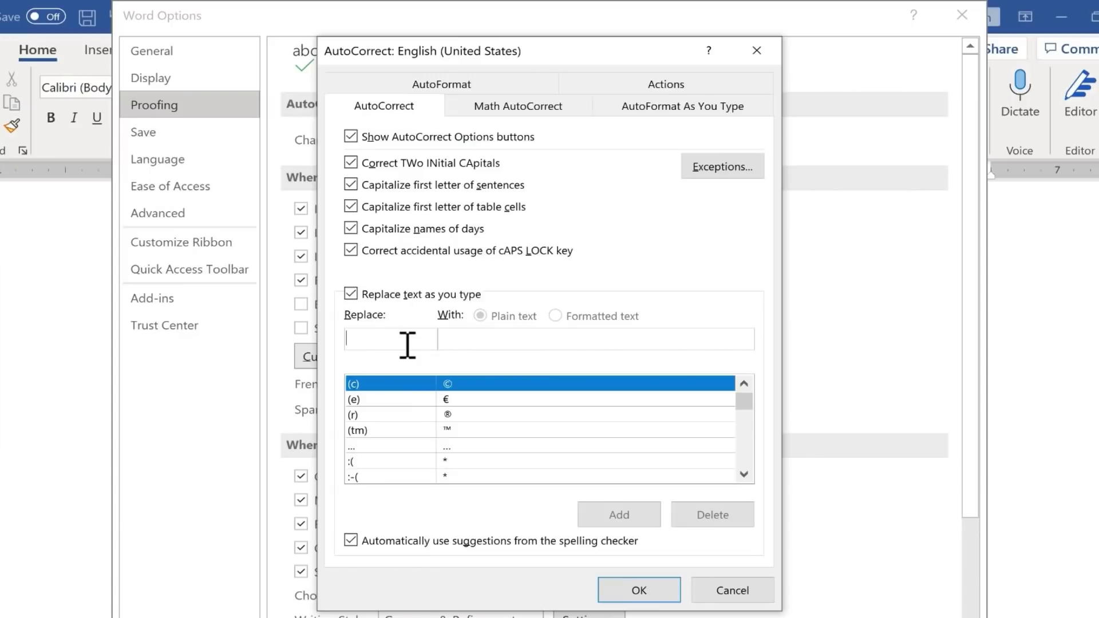
- Add an AutoCorrect entry replacing msw with Microsoft Word
type("msw")
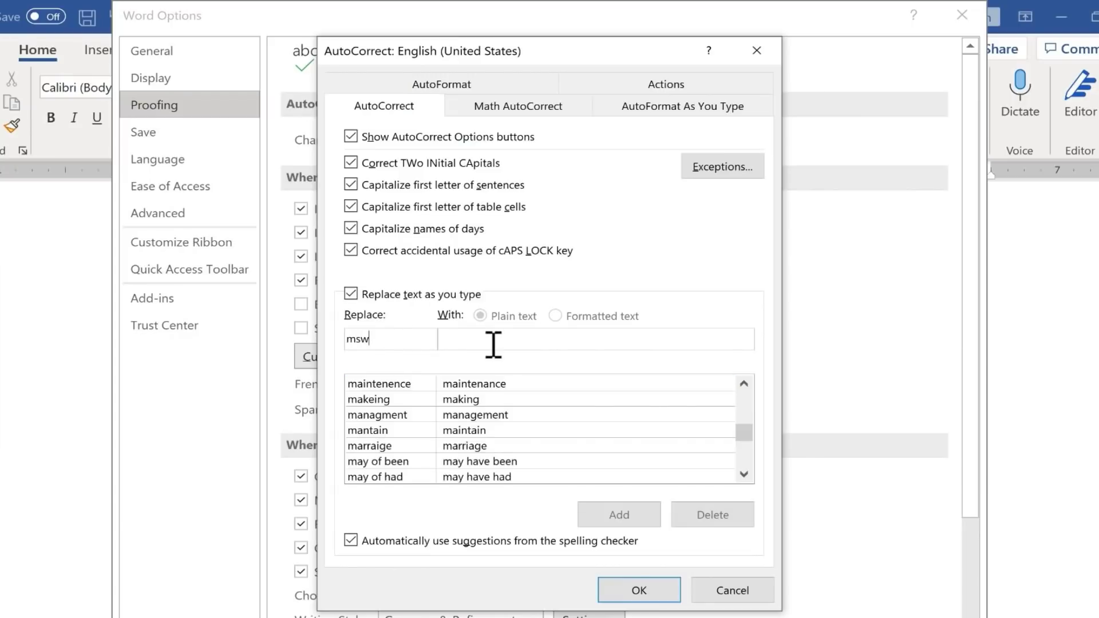
left_click(490, 338)
type("Microsoft Word")
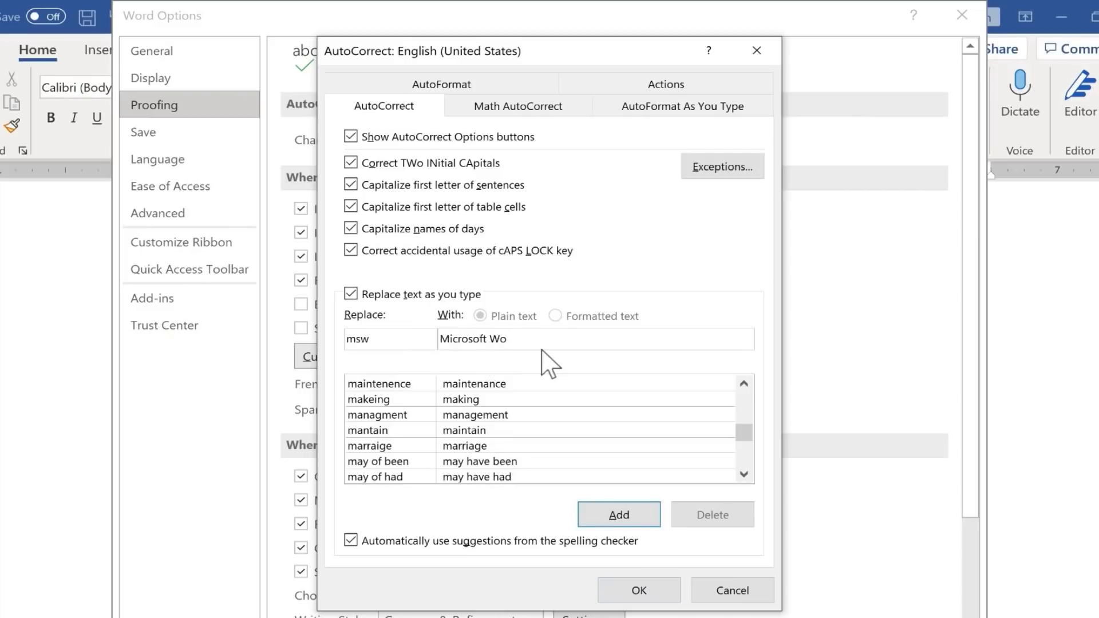
left_click(624, 517)
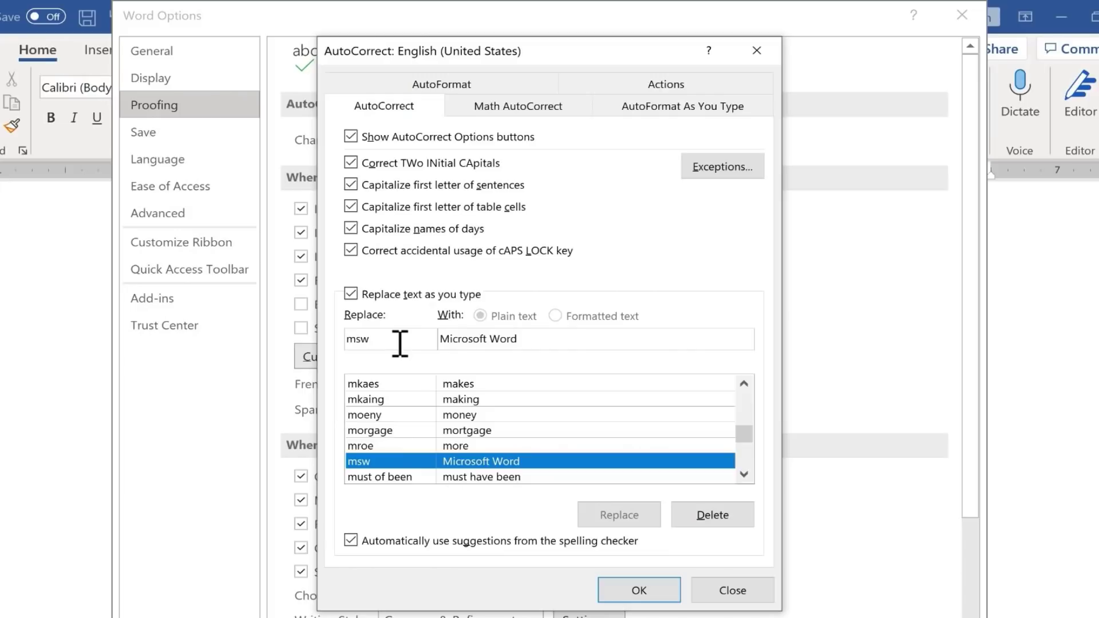
- Add a second entry replacing mse with Microsoft Excel and confirm with OK
left_click_drag(400, 344, 335, 345)
type("ms")
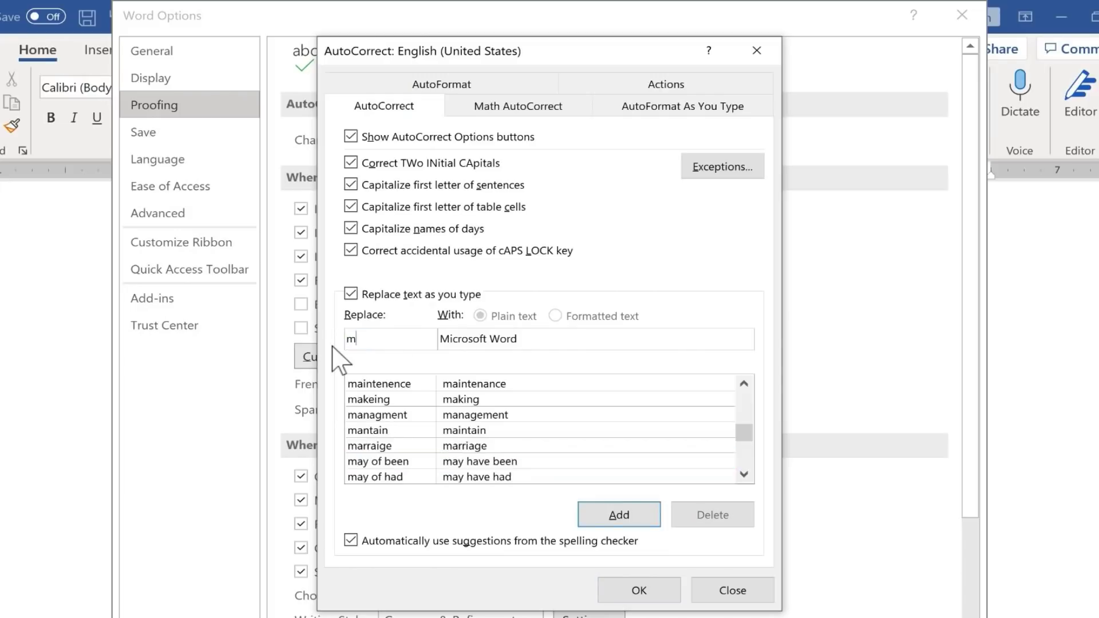
left_click_drag(490, 338, 607, 362)
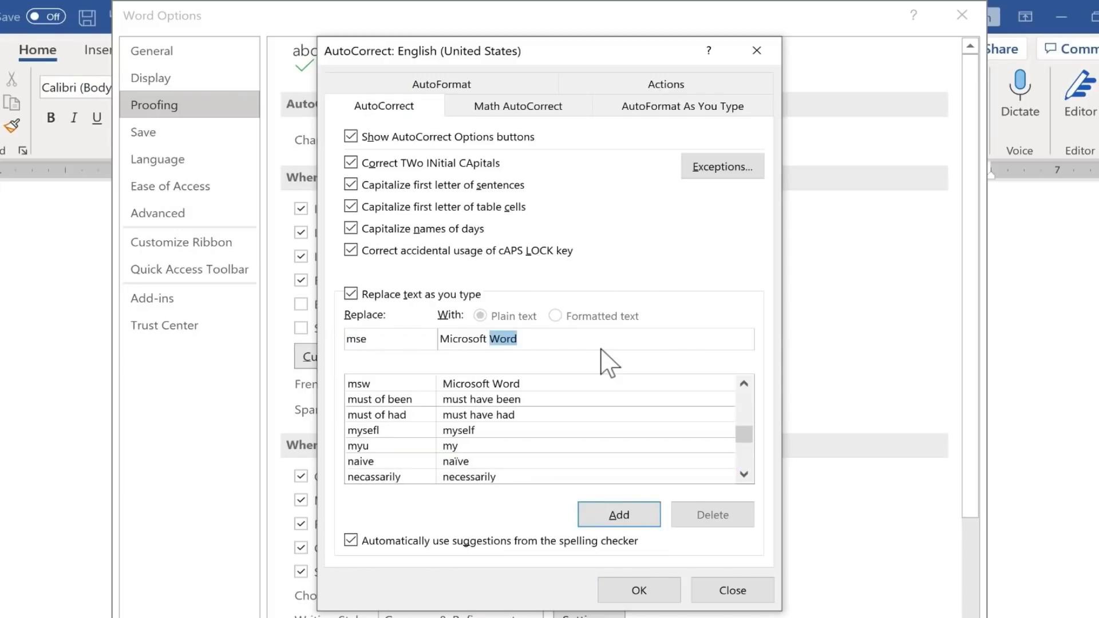
type("Excel")
left_click(618, 515)
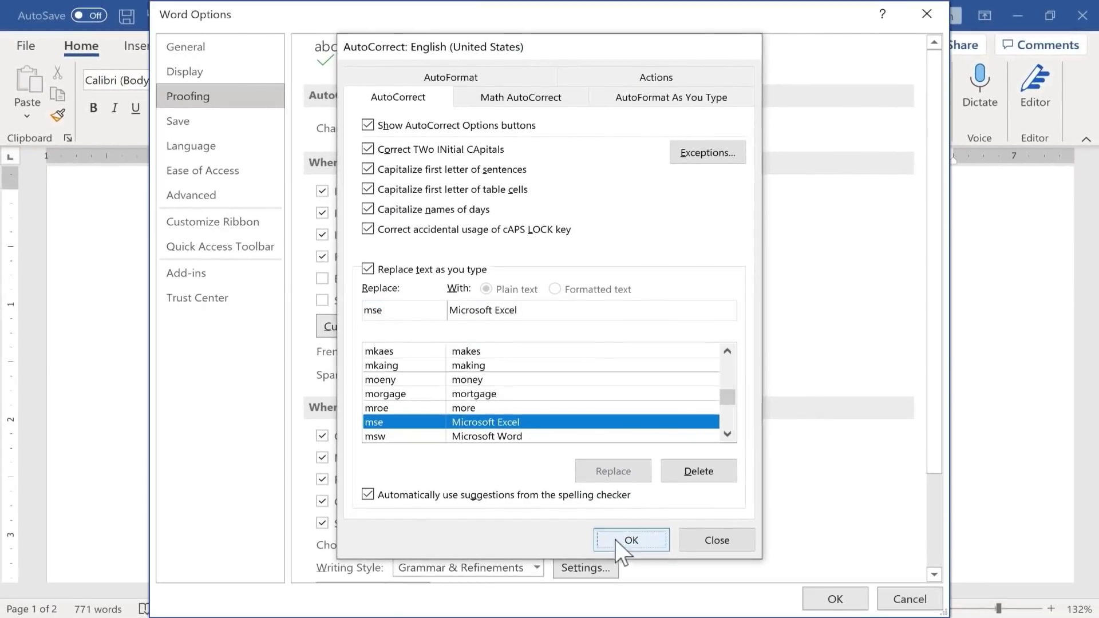
left_click(612, 538)
- After 'plus sign.', type 'msw mse' so it expands to Microsoft Word Microsoft Excel, then start a new paragraph
left_click(834, 598)
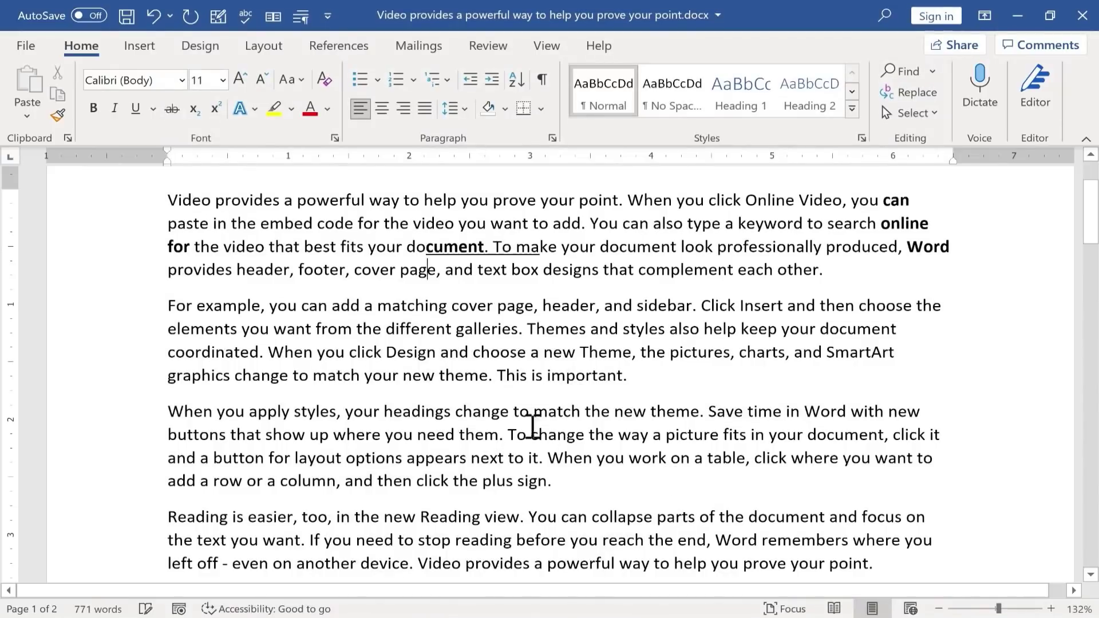
left_click(583, 481)
type("msw ")
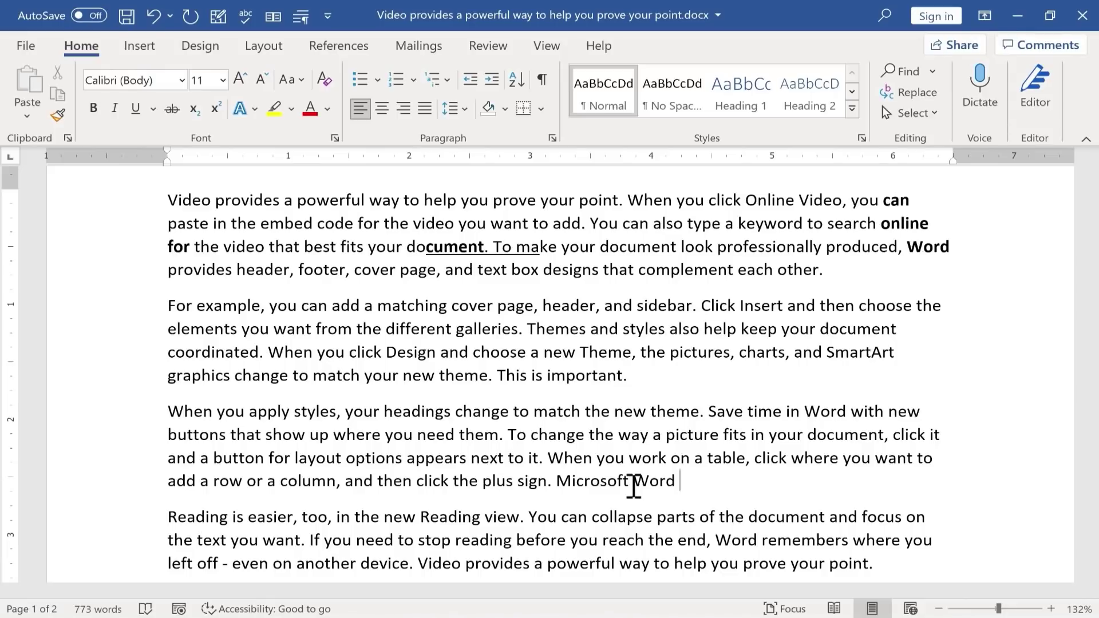
type("mse")
key("Return")
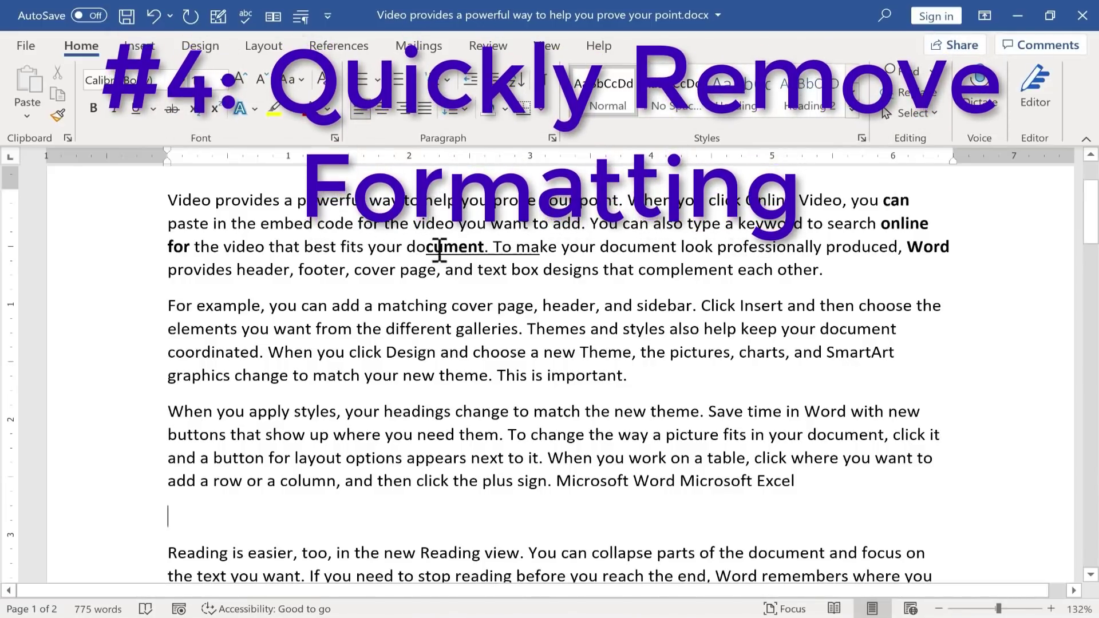
- Clear the bold and underline from 'document. To make' with Ctrl+Space
left_click(508, 255)
left_click_drag(544, 250, 420, 254)
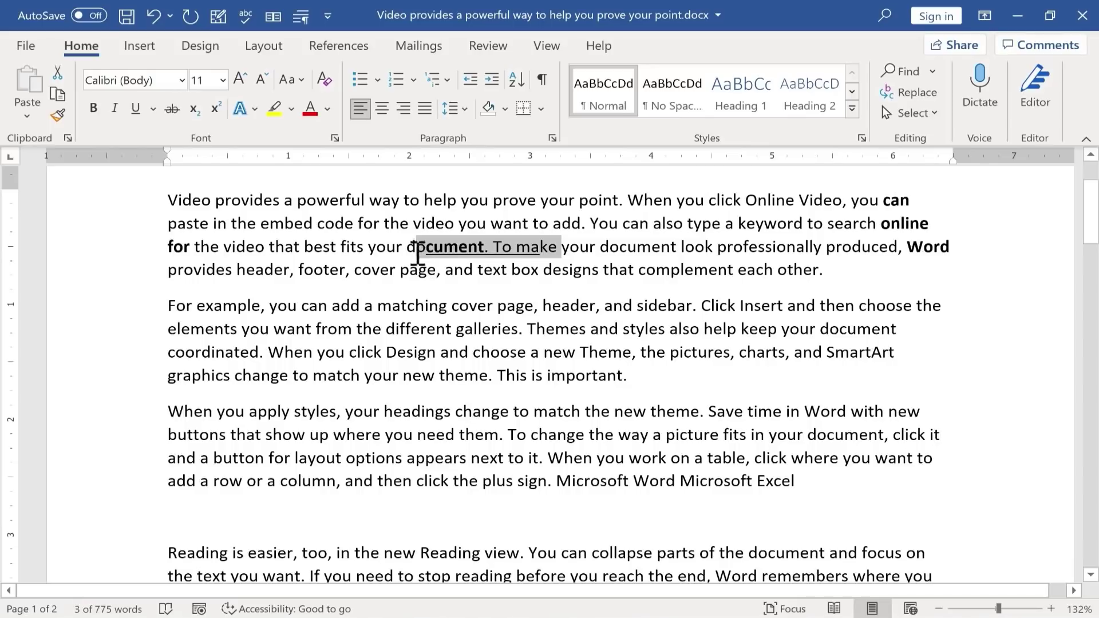
key("ctrl+space")
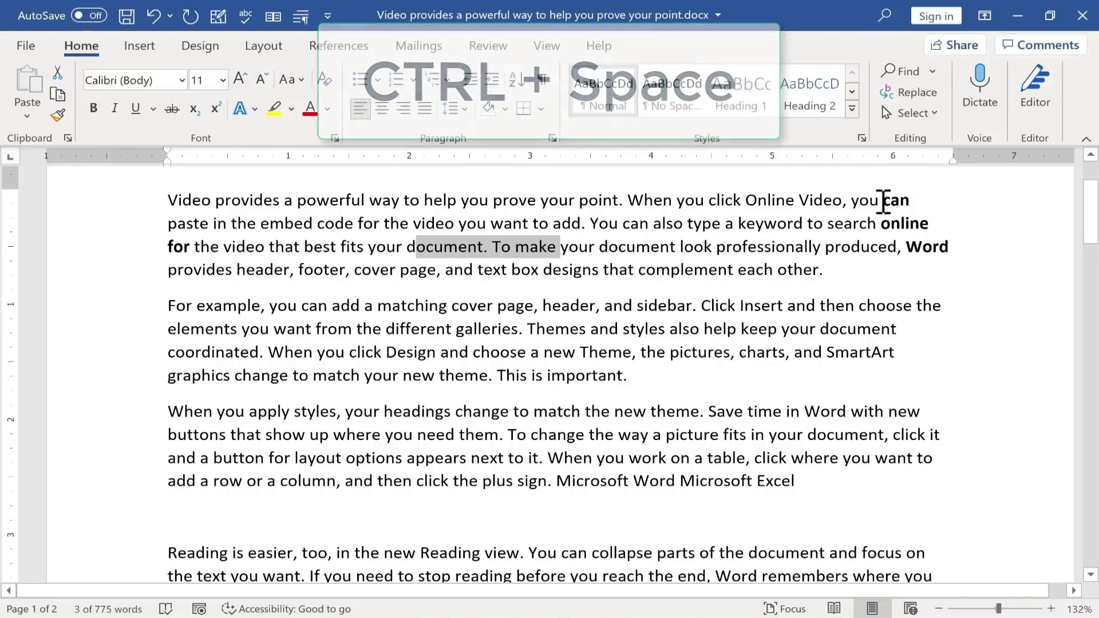
- Alt-select the column of words can, online and Word and remove their bold
left_click(910, 197)
key("alt")
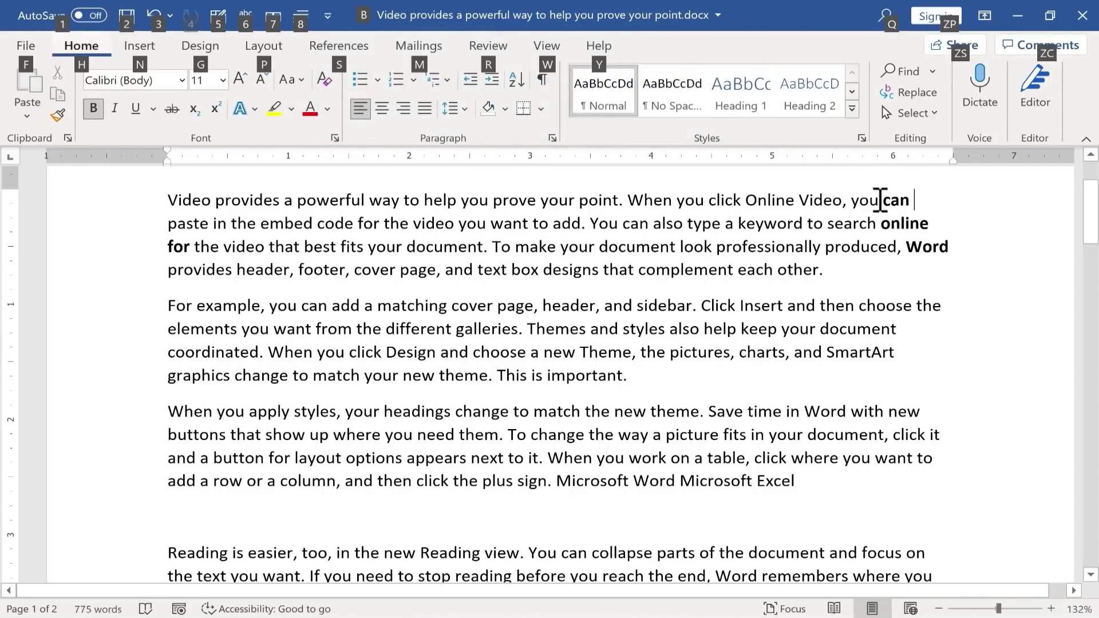
left_click_drag(863, 197, 947, 254)
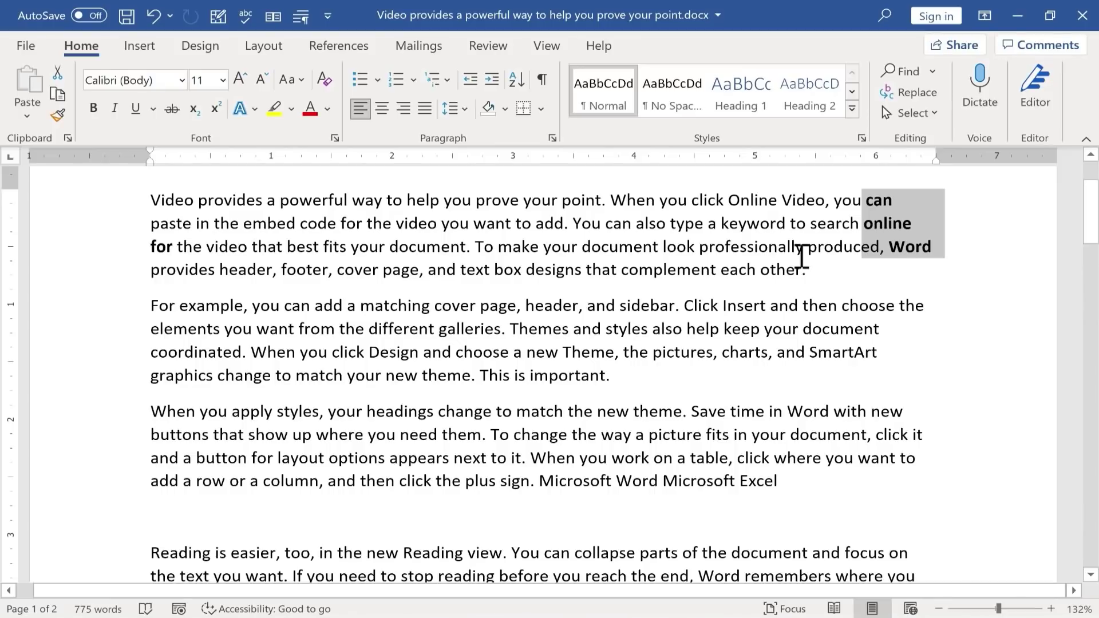
key("ctrl+z")
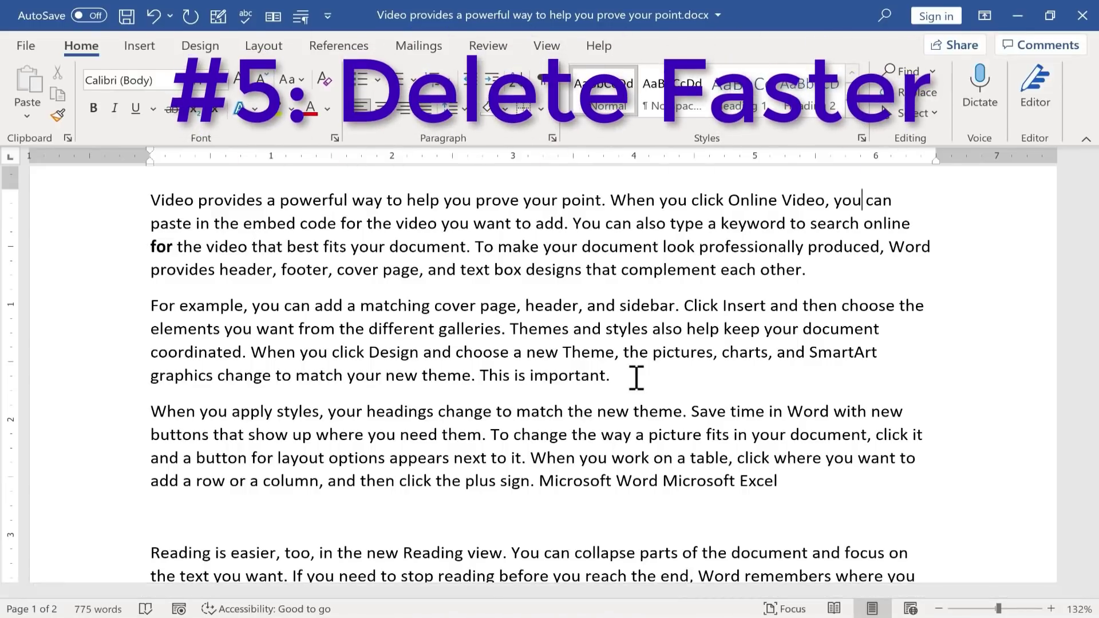
- Delete 'This is important.' word by word with Ctrl+Backspace, undoing the extra deletion
left_click(624, 381)
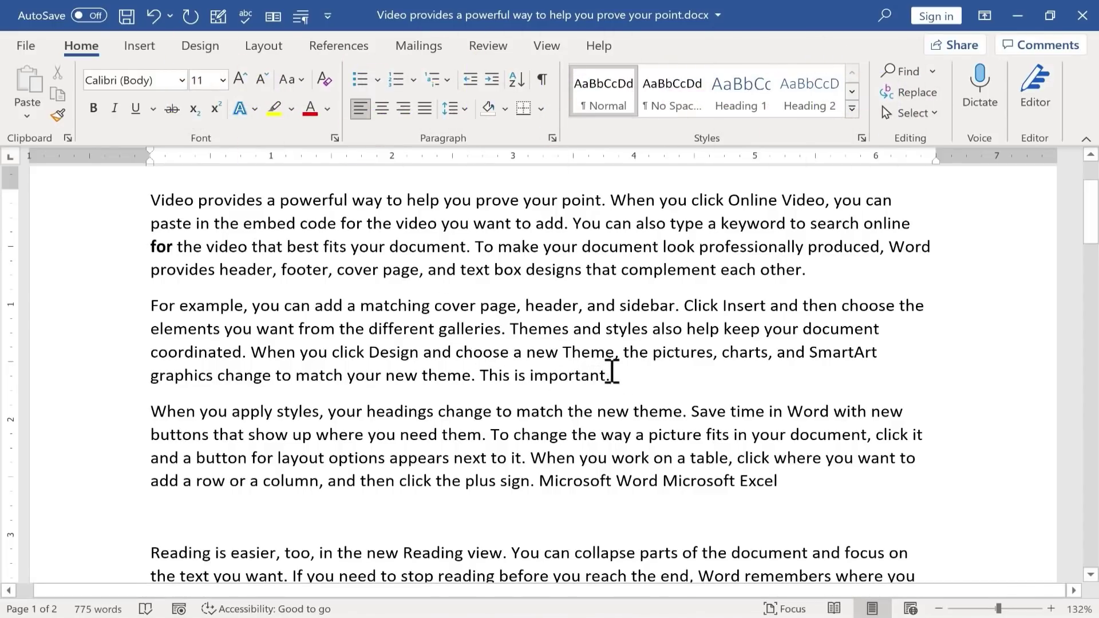
key("BackSpace")
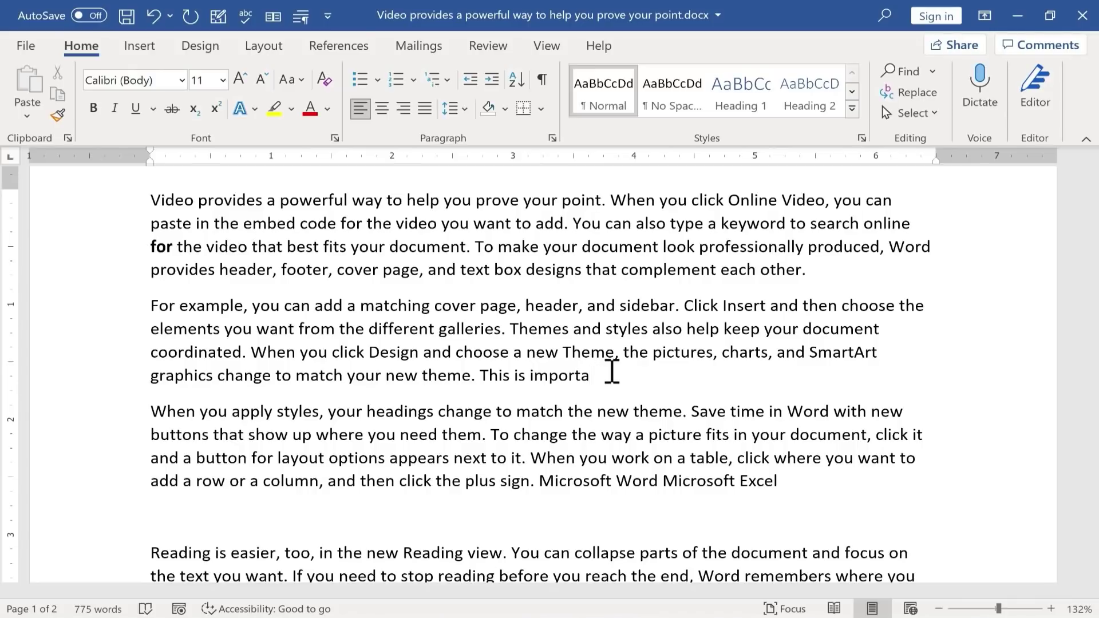
key("ctrl+BackSpace")
key("ctrl+BackSpace")
key("ctrl+BackSpace")
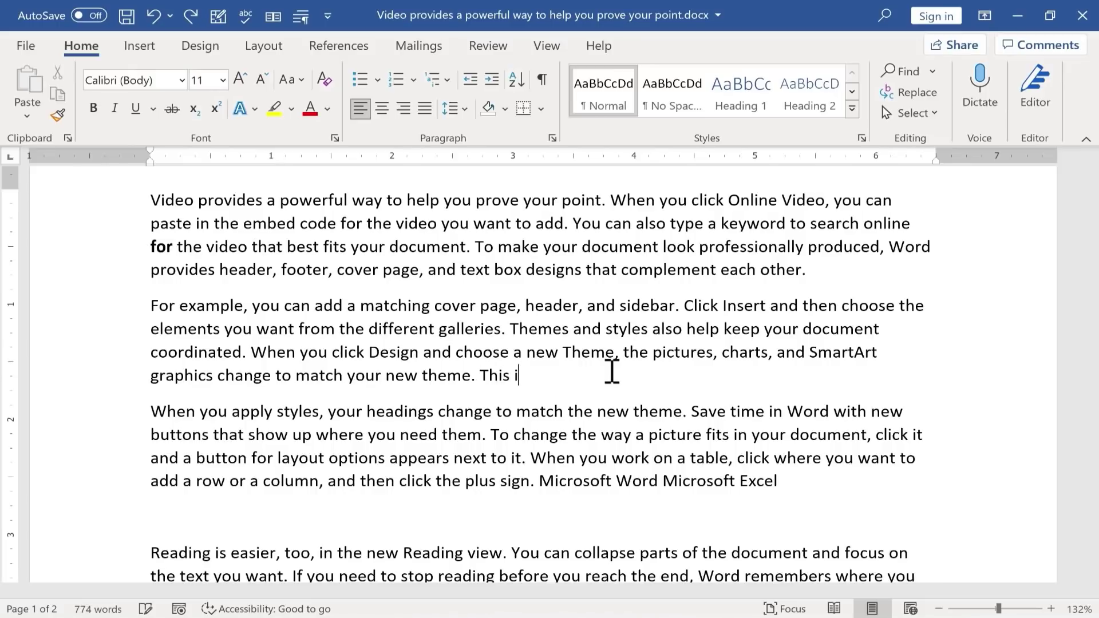
type("ant.")
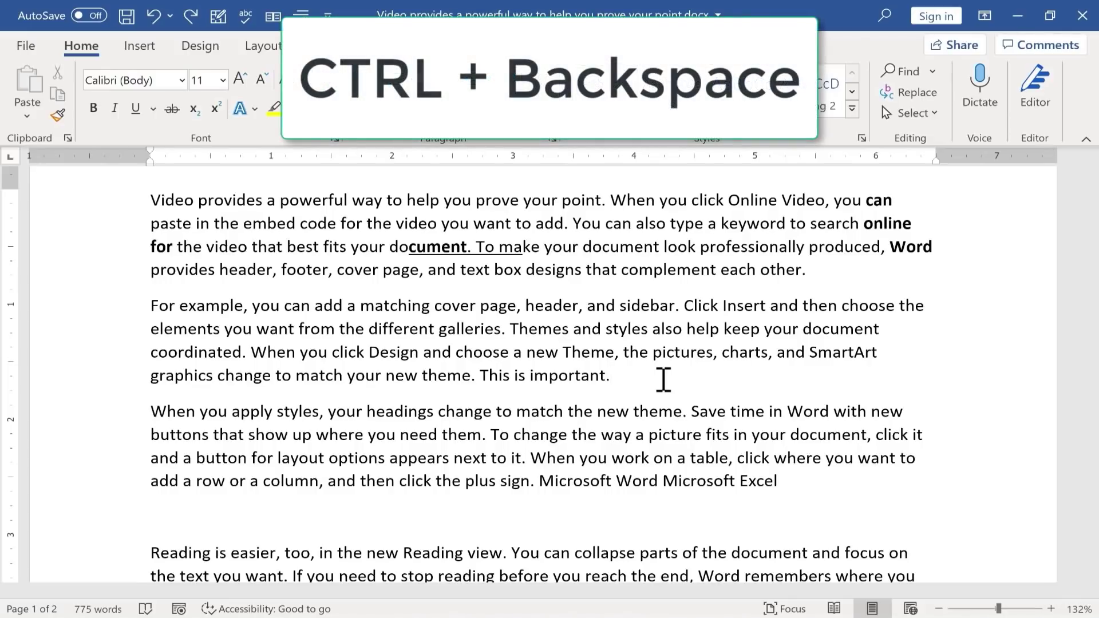
key("ctrl+BackSpace")
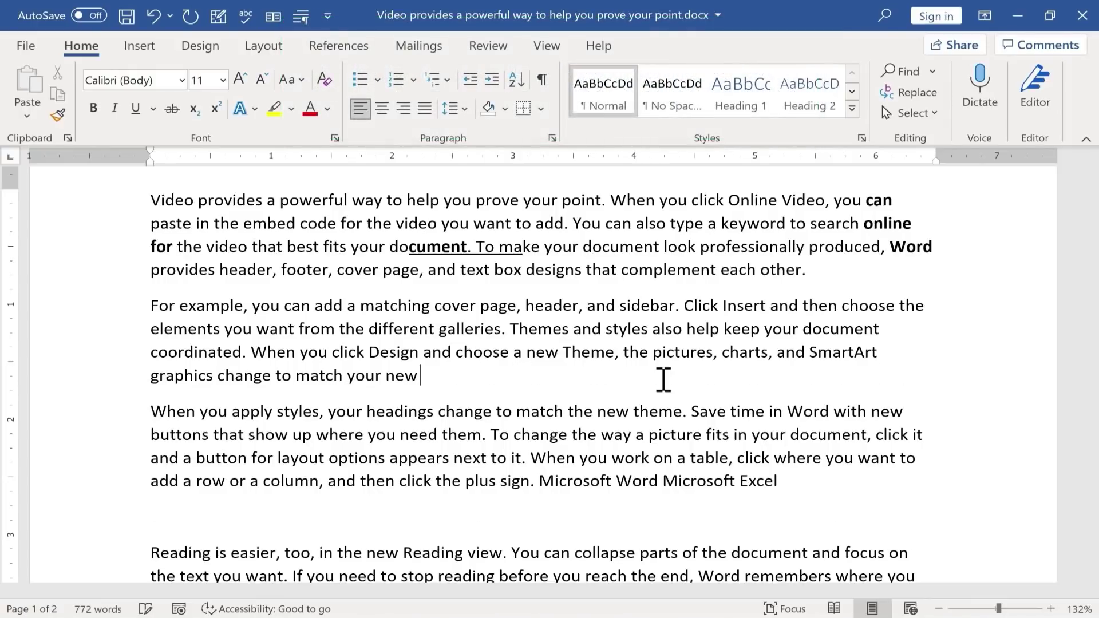
key("ctrl+BackSpace")
key("ctrl+BackSpace")
key("ctrl+BackSpace")
key("ctrl+BackSpace")
key("ctrl+BackSpace")
key("ctrl+BackSpace")
key("ctrl+BackSpace")
key("ctrl+BackSpace")
key("ctrl+BackSpace")
key("ctrl+BackSpace")
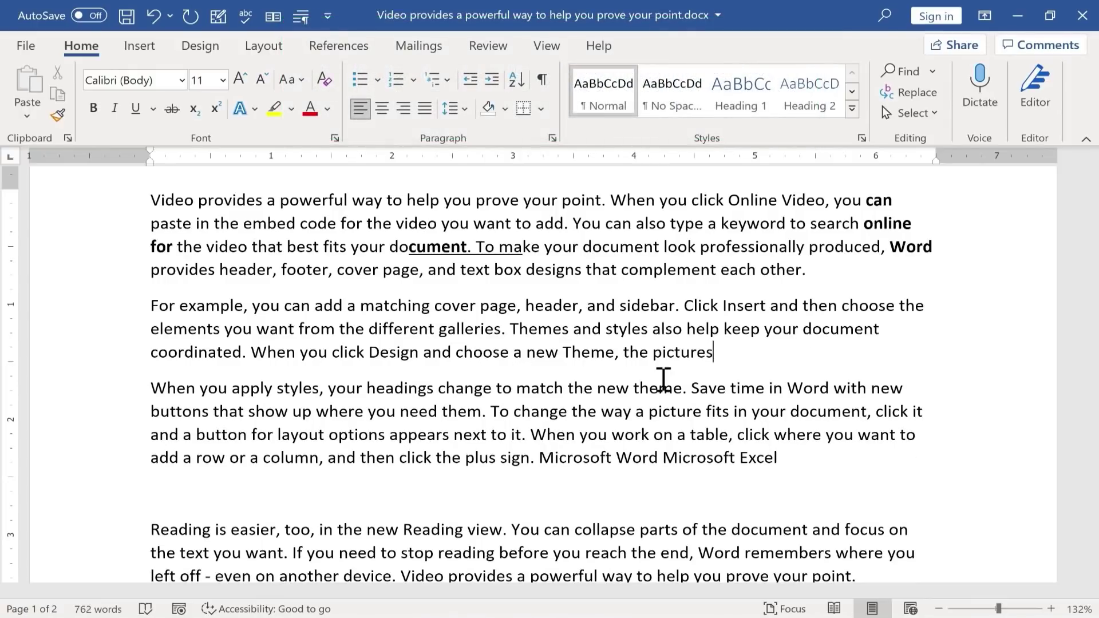
key("ctrl+z")
key("ctrl+z")
key("ctrl+z")
key("ctrl+z")
key("ctrl+z")
key("ctrl+z")
key("ctrl+z")
key("ctrl+z")
key("ctrl+z")
key("ctrl+z")
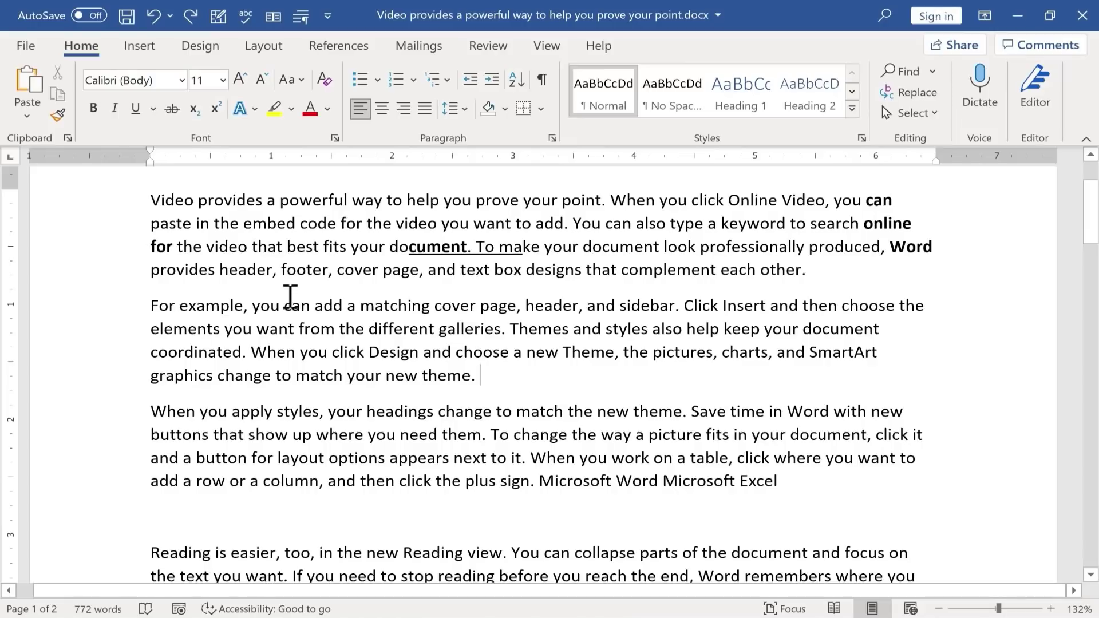
- Browse via File > Open to the Downloads folder containing AdjectivesFix.pdf
scroll(289, 296, "up", 2)
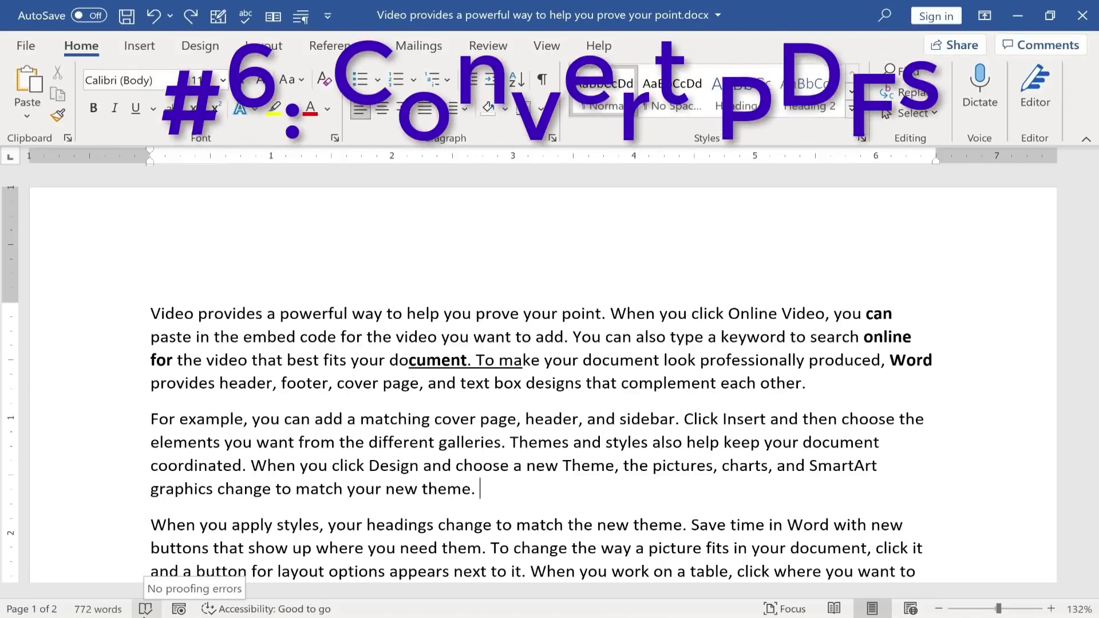
left_click(25, 46)
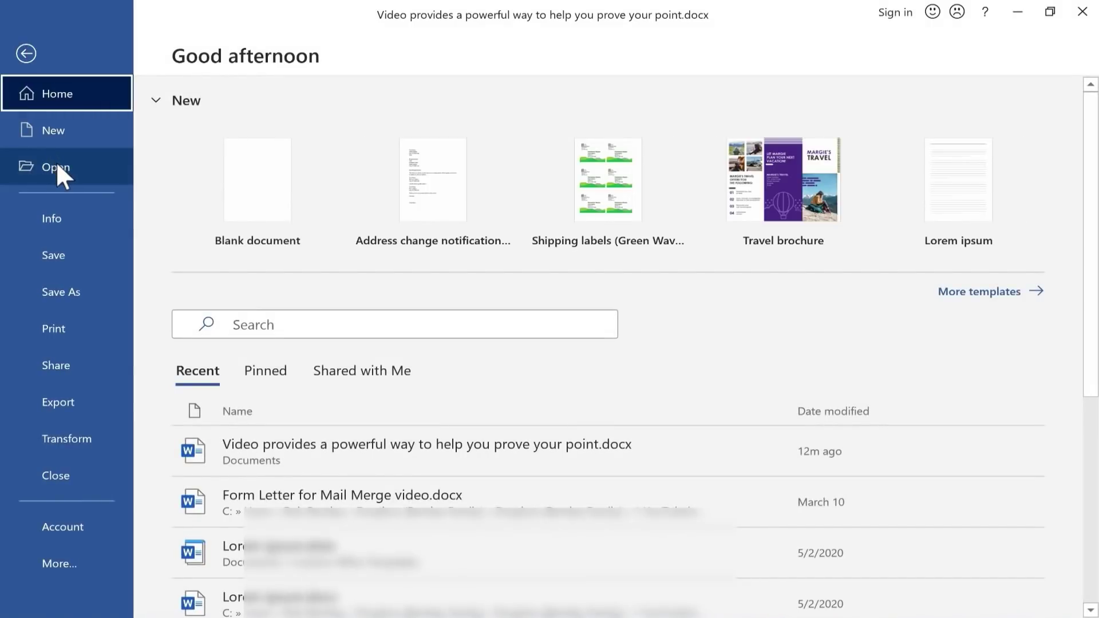
left_click(56, 161)
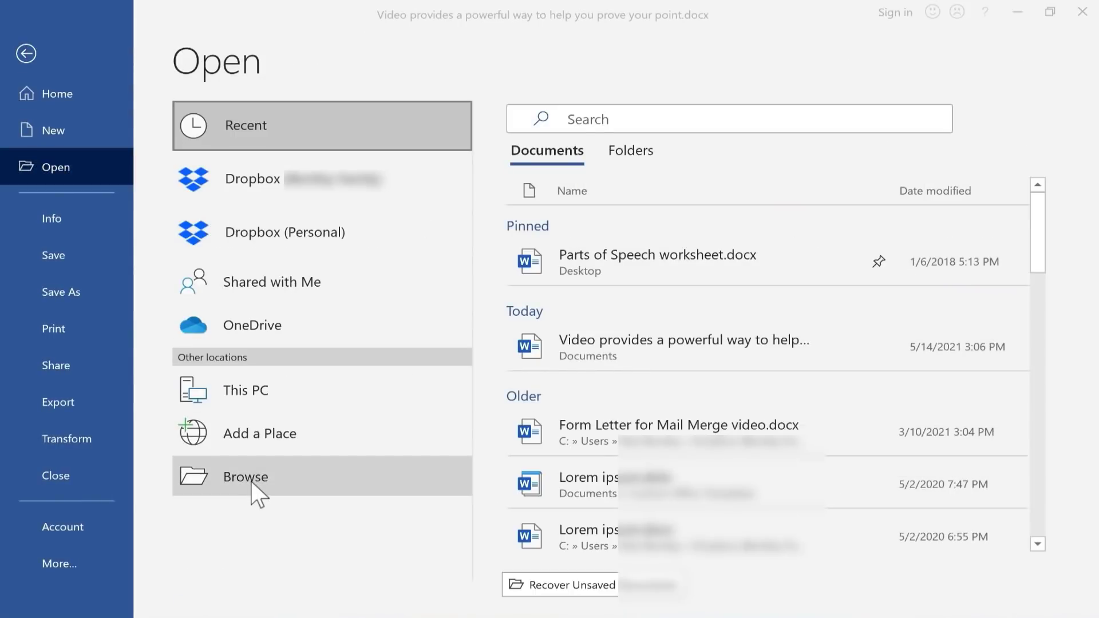
left_click(250, 480)
left_click(95, 194)
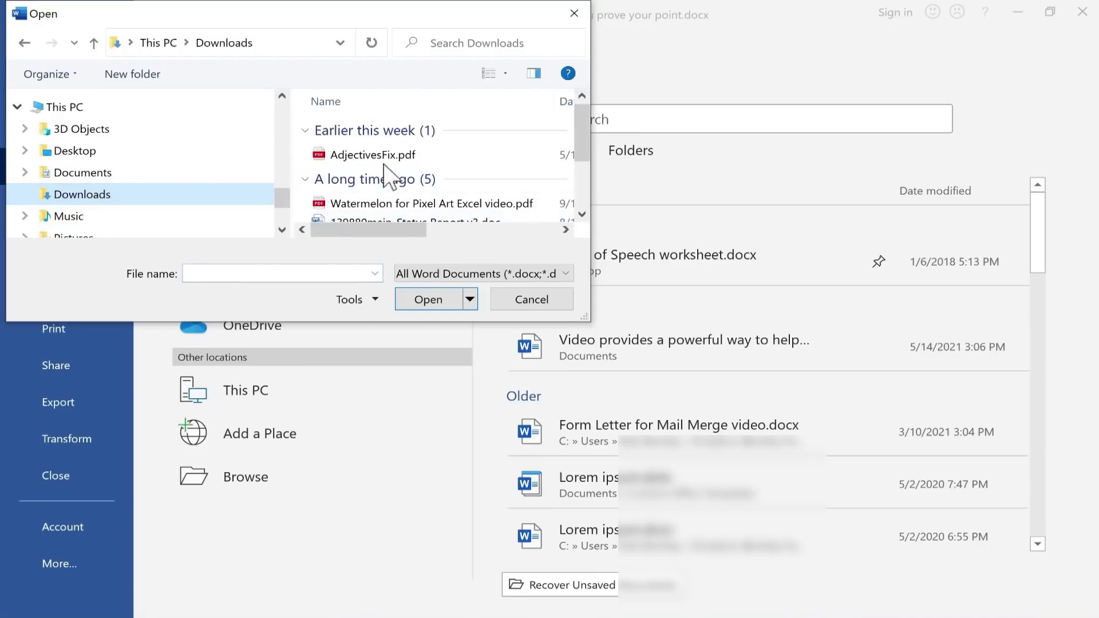
- Open AdjectivesFix.pdf from Downloads so it displays in Microsoft Edge
left_click(364, 156)
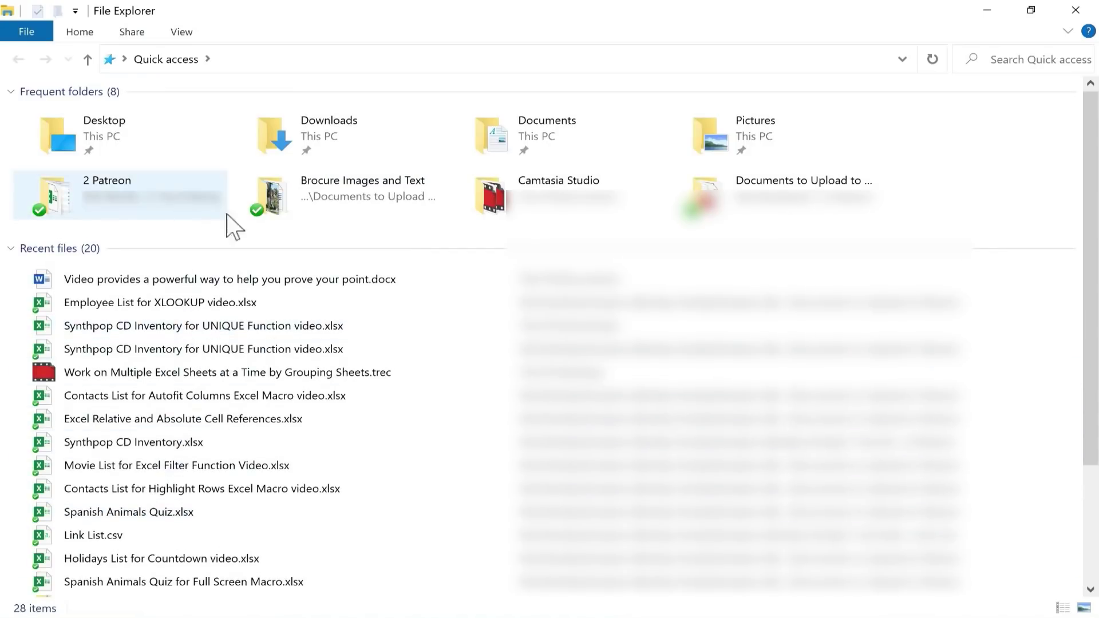
left_click(365, 151)
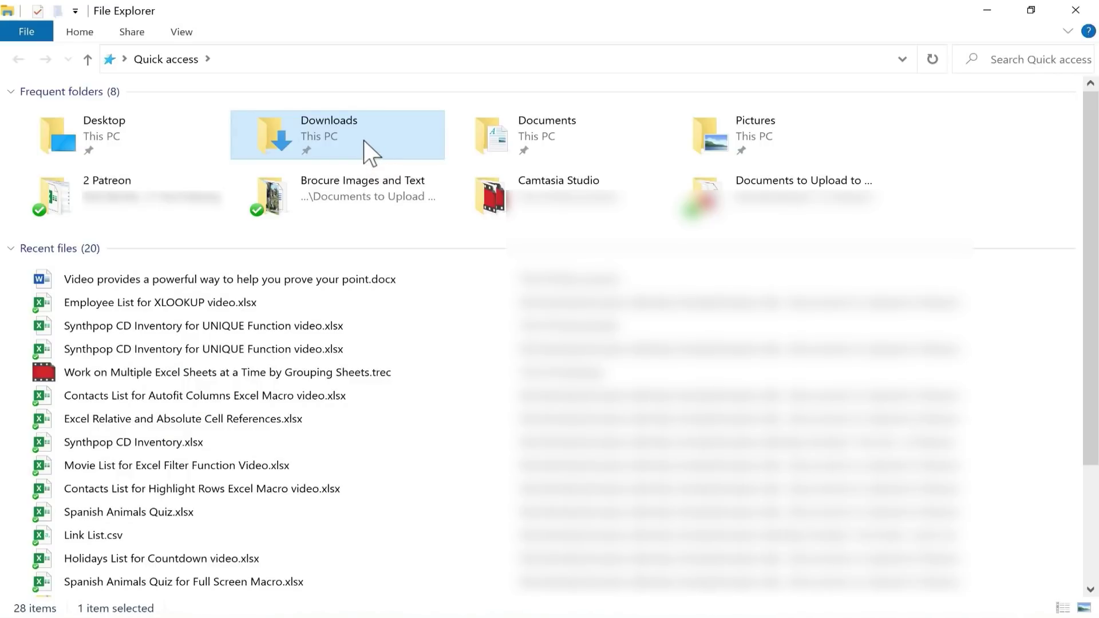
double_click(363, 140)
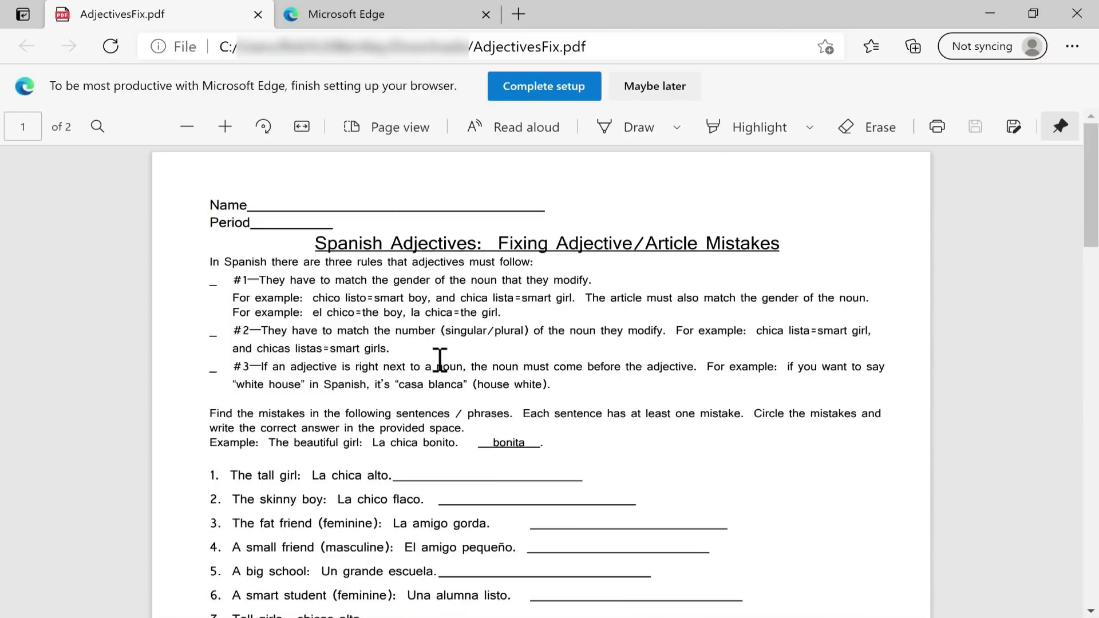
- Select a word in the PDF, add a note reading 'sd', then dismiss it
left_click_drag(436, 366, 443, 366)
left_click(453, 269)
type("sd")
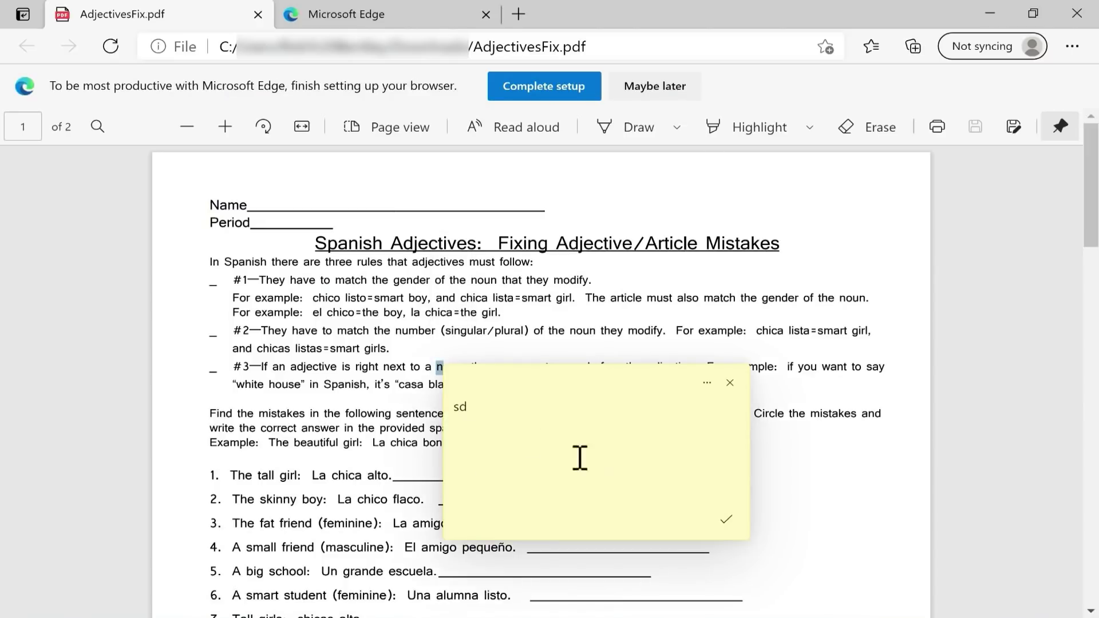
left_click(729, 382)
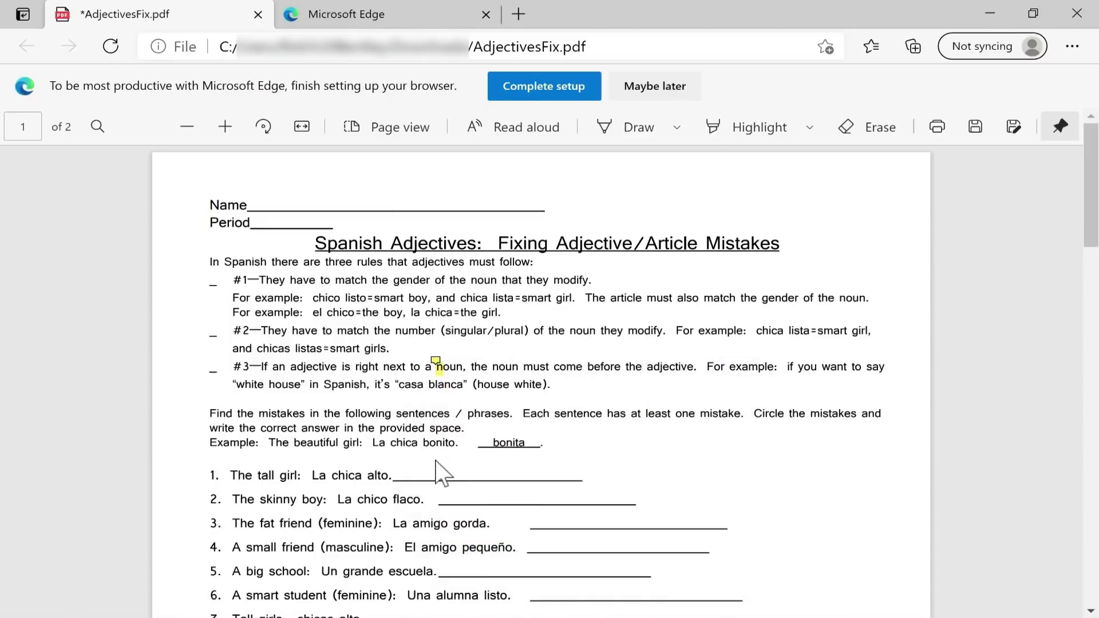
- Select the PDF's example text up to rule #1, then close the AdjectivesFix.pdf tab and Edge
left_click_drag(366, 476, 269, 349)
mouse_move(277, 286)
left_mouse_down()
mouse_move(320, 297)
mouse_move(289, 280)
left_mouse_up()
right_click(418, 558)
left_click(258, 15)
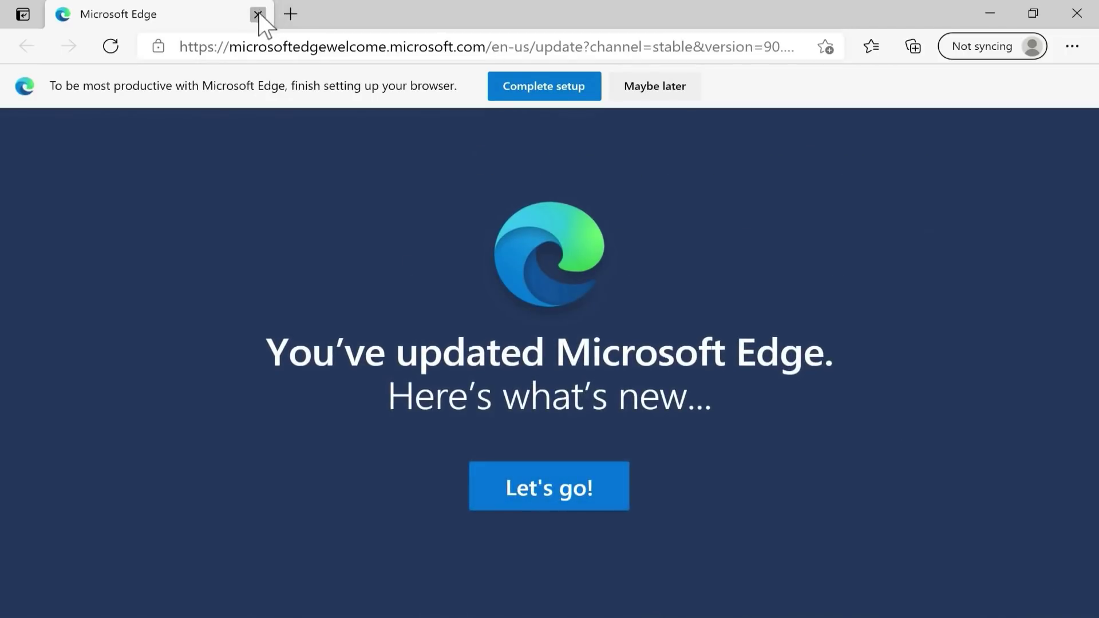
left_click(258, 14)
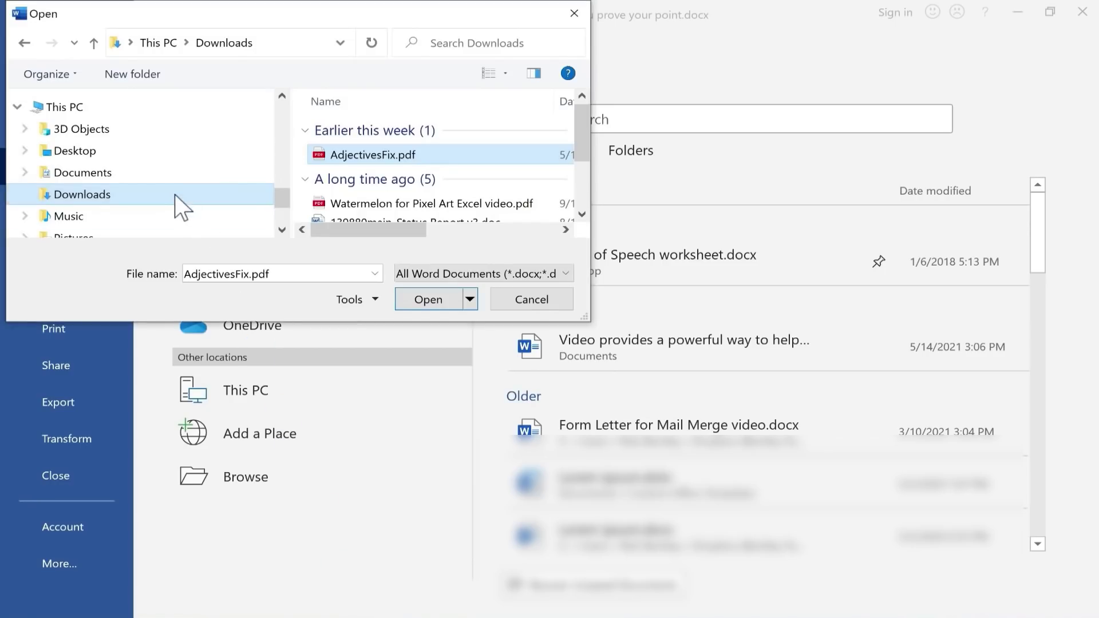
- Open AdjectivesFix.pdf from Downloads and accept converting it into an editable Word document
double_click(407, 156)
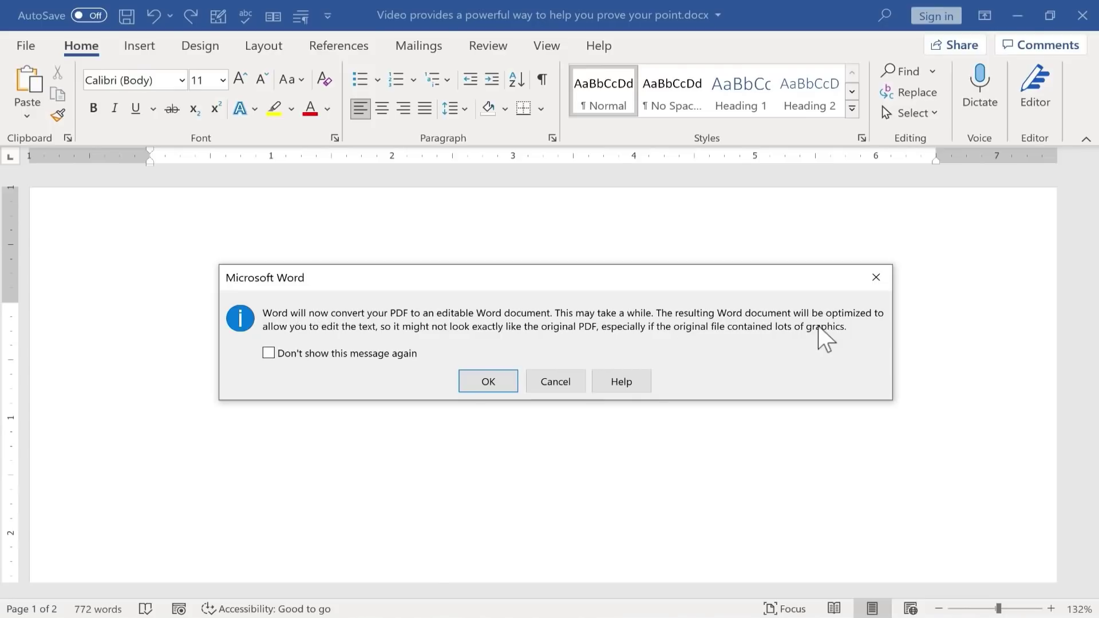
left_click(494, 382)
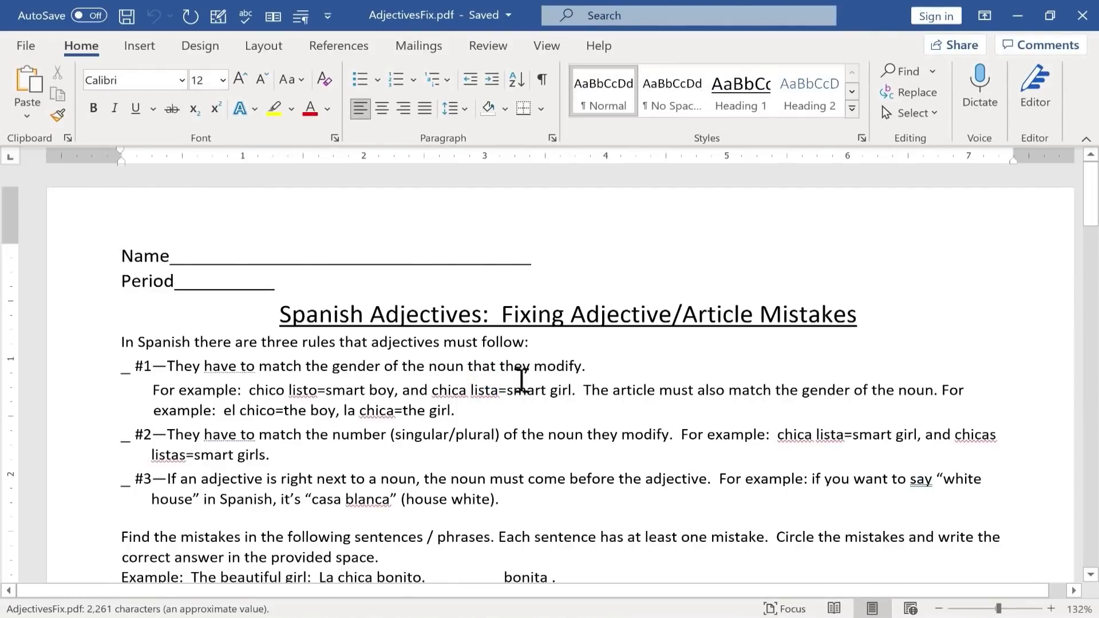
scroll(744, 342, "down", 1)
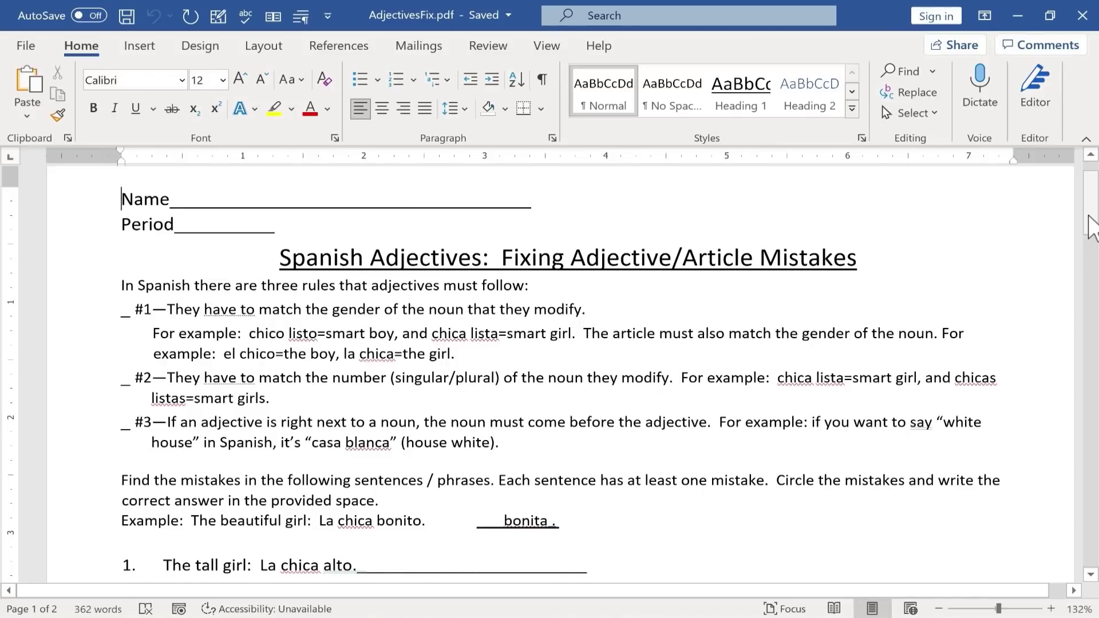
scroll(1091, 226, "up", 1)
left_click_drag(1090, 212, 1041, 292)
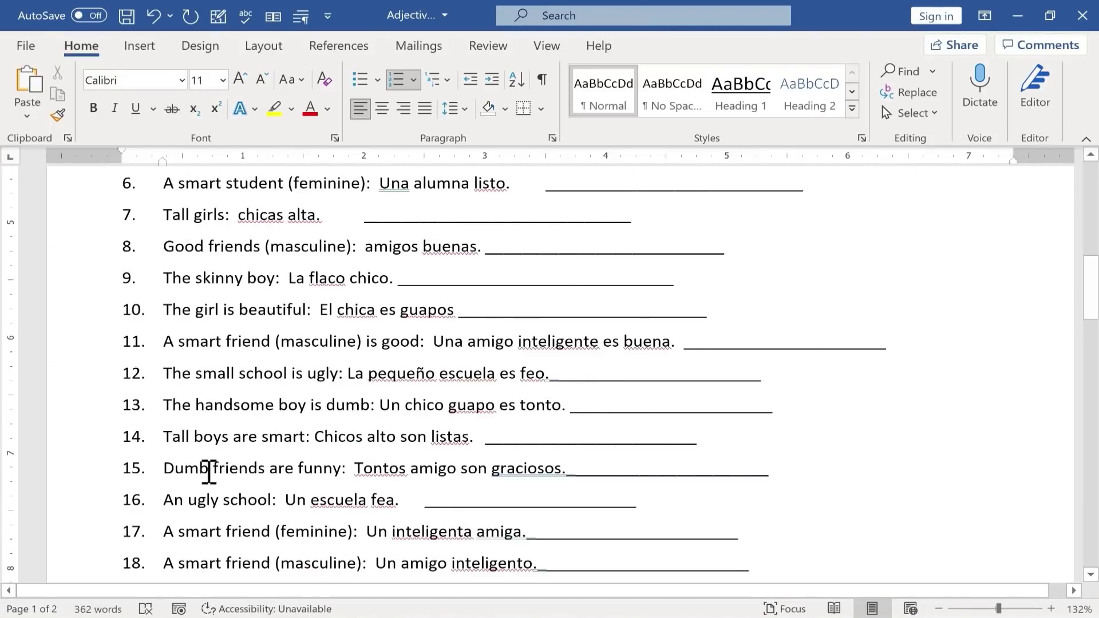
scroll(355, 467, "down", 2)
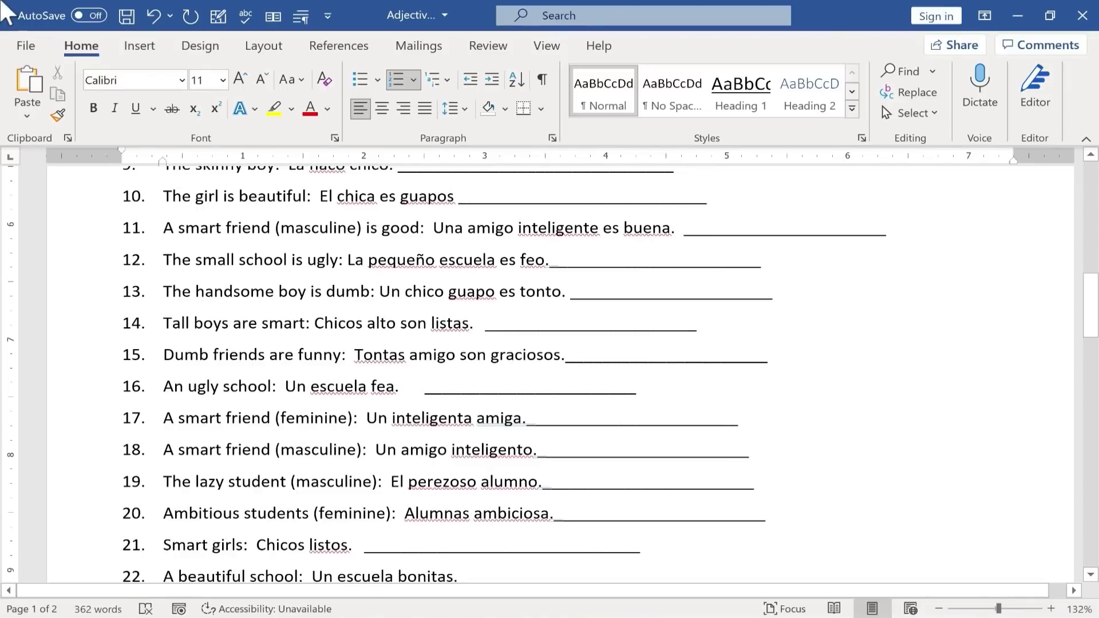
left_click(26, 45)
left_click(64, 286)
left_click(544, 180)
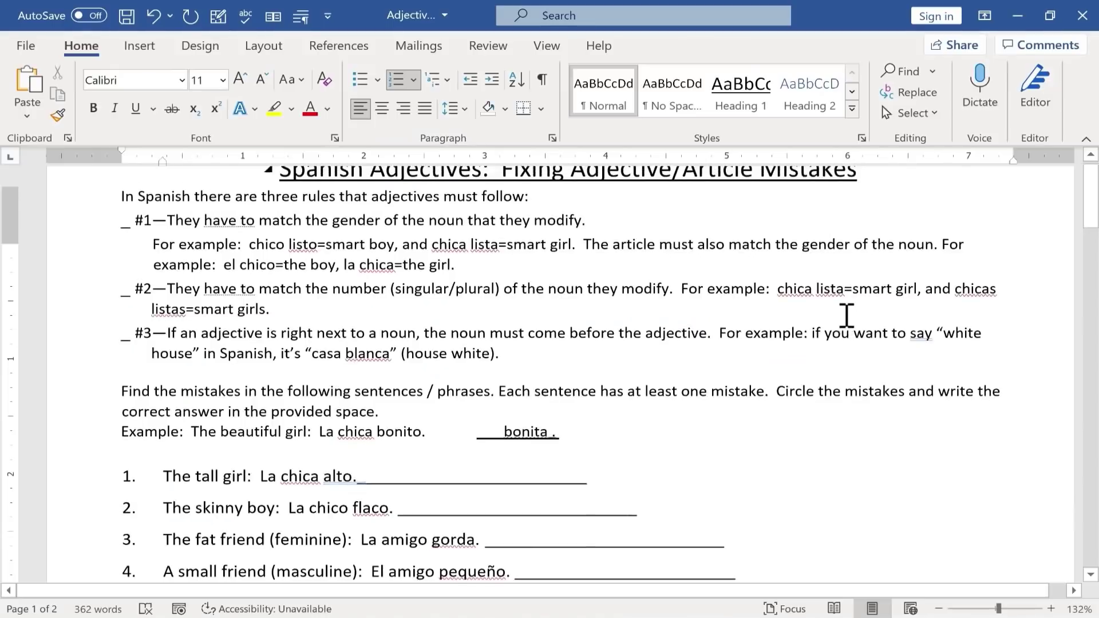
scroll(841, 318, "up", 3)
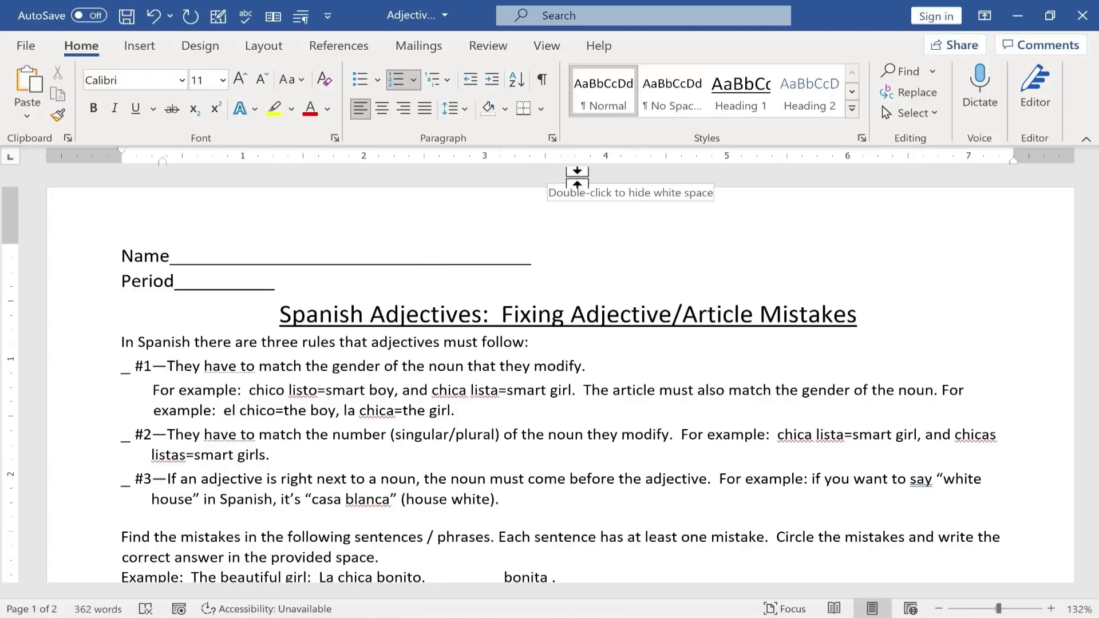
double_click(542, 175)
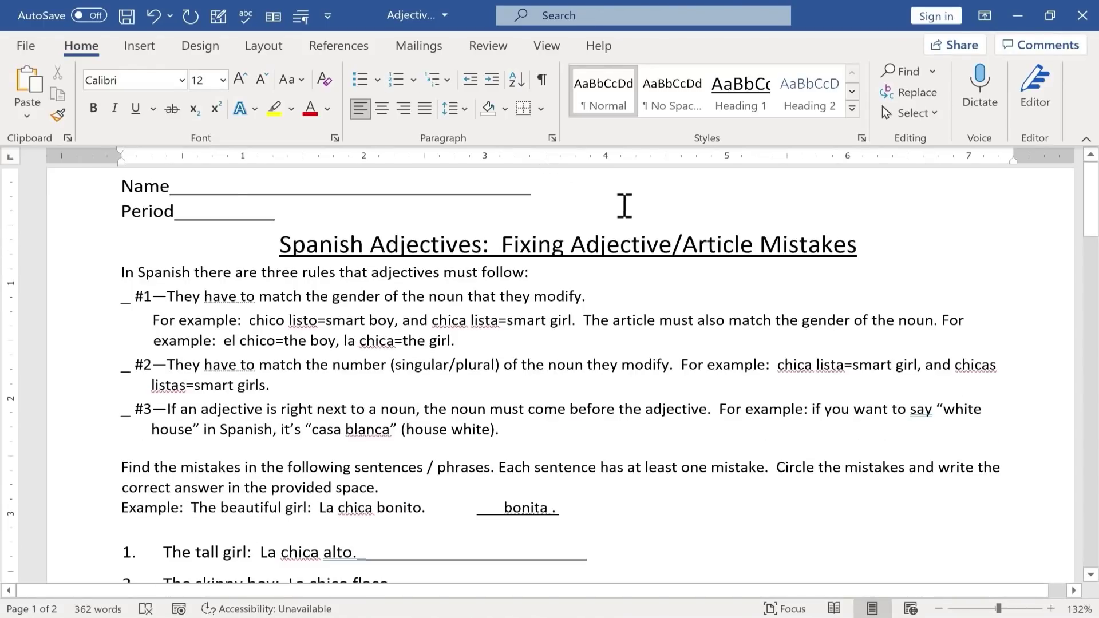
scroll(627, 220, "down", 3)
scroll(627, 220, "down", 3)
scroll(623, 216, "up", 6)
double_click(532, 166)
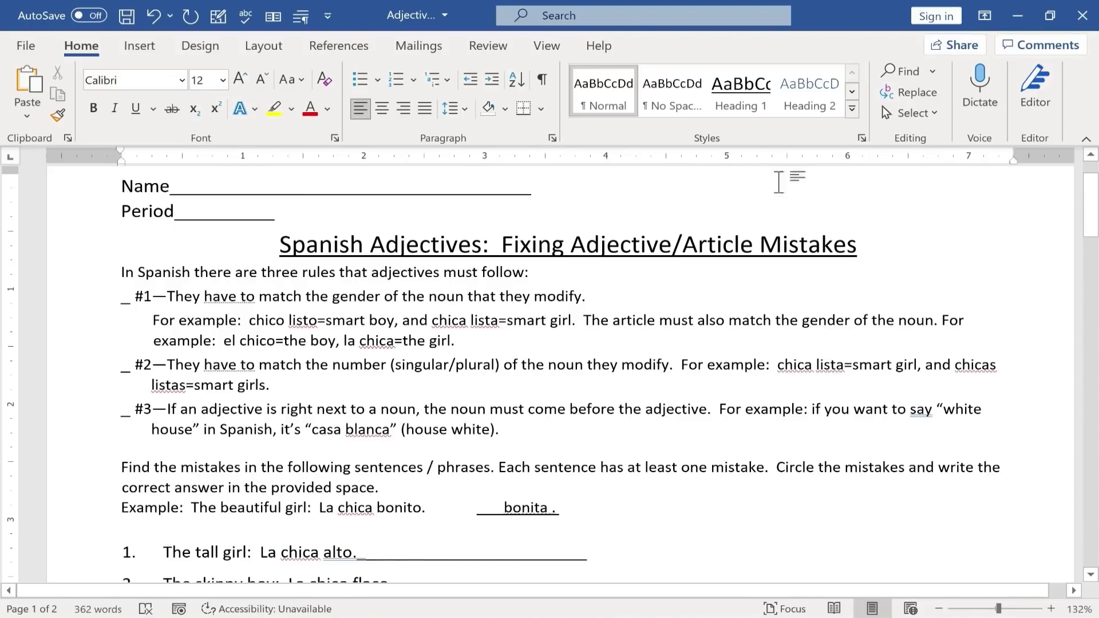
left_click_drag(1090, 229, 1076, 151)
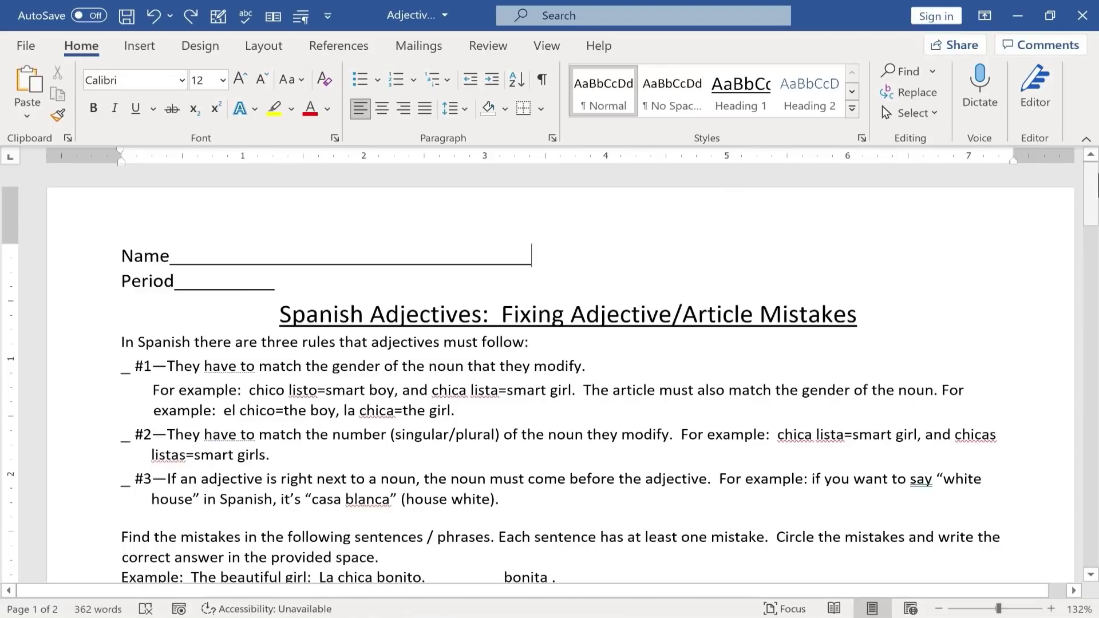
mouse_move(1093, 194)
left_mouse_down()
mouse_move(1093, 503)
mouse_move(1093, 182)
left_mouse_up()
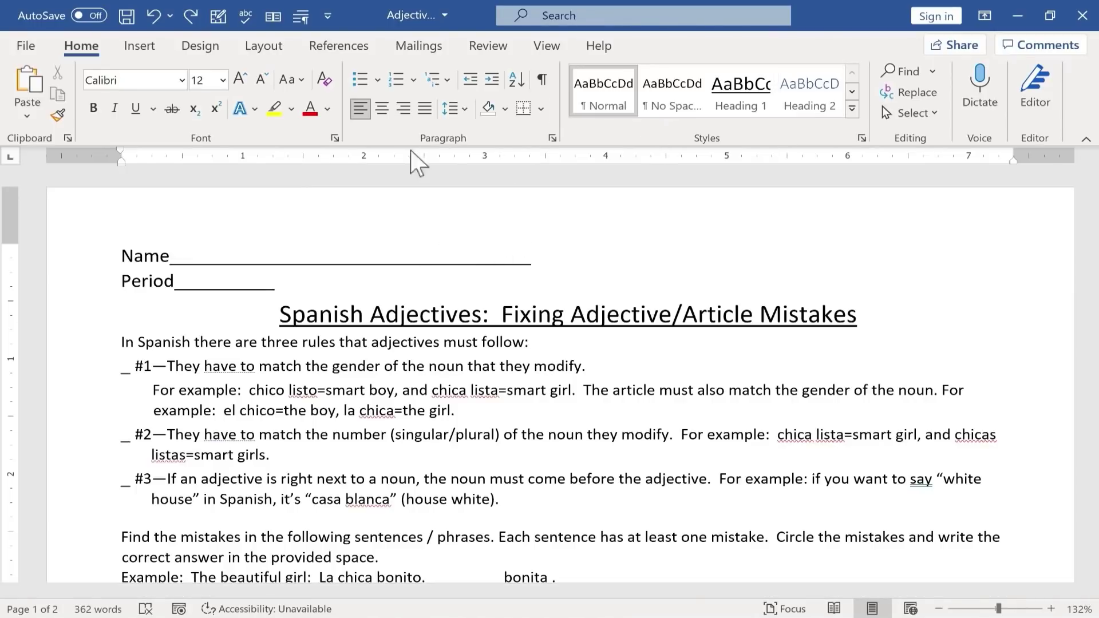
left_click(25, 45)
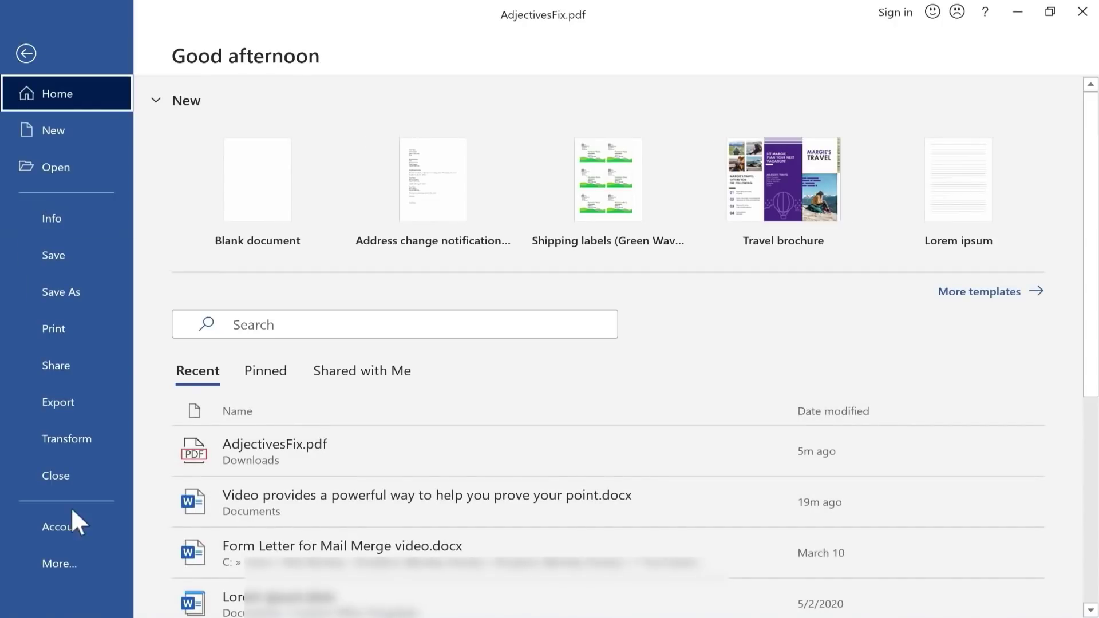
left_click(77, 525)
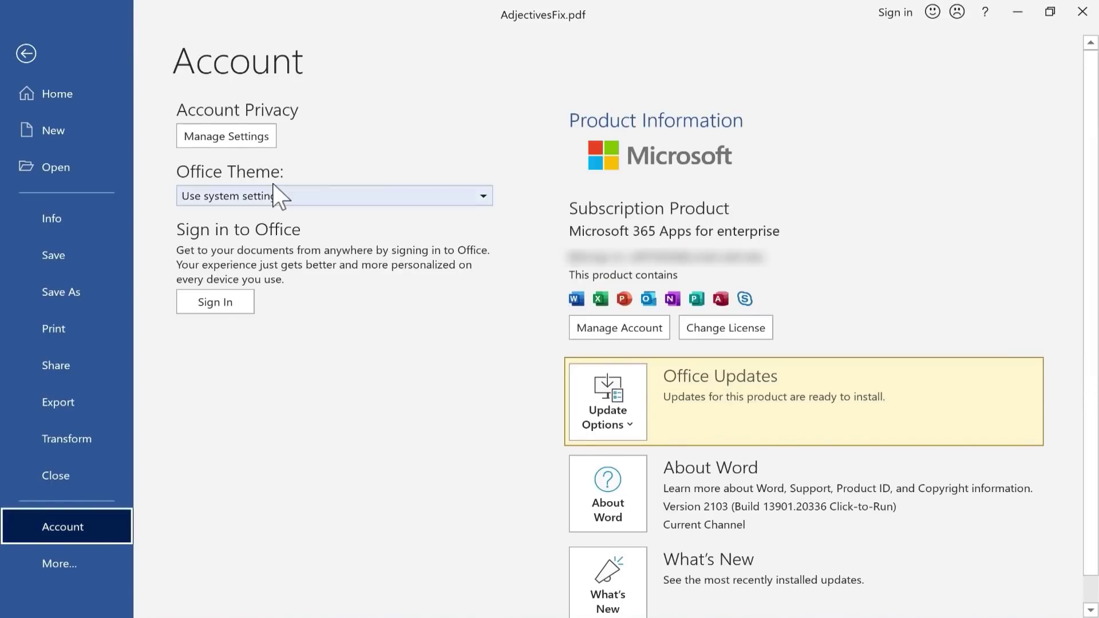
left_click(302, 202)
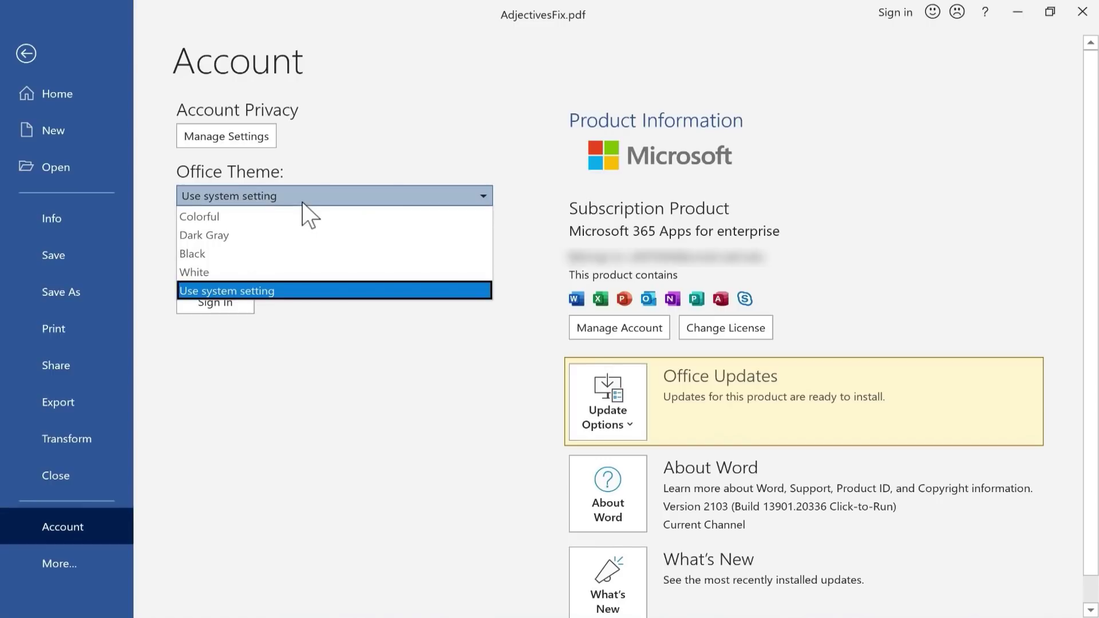
left_click(252, 234)
left_click(251, 195)
left_click(225, 255)
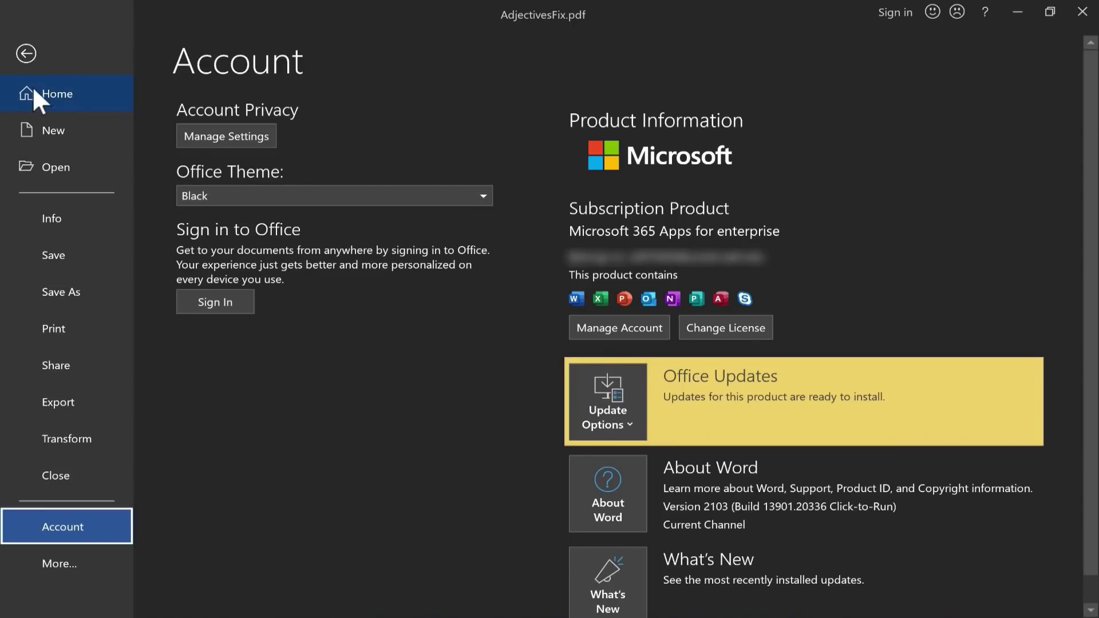
left_click(25, 54)
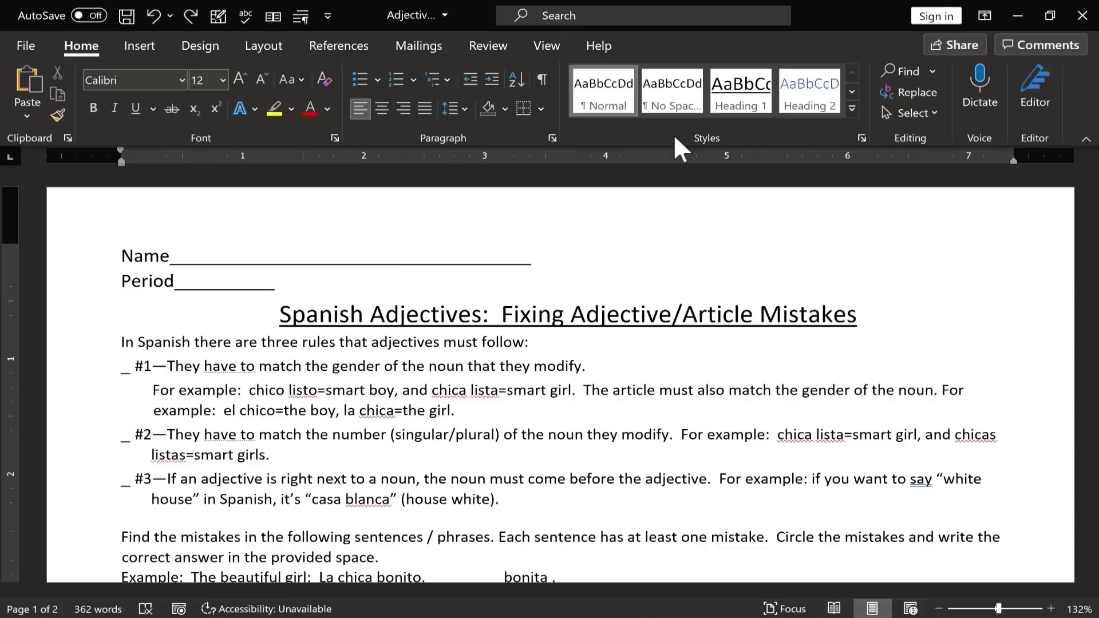
key("alt+f")
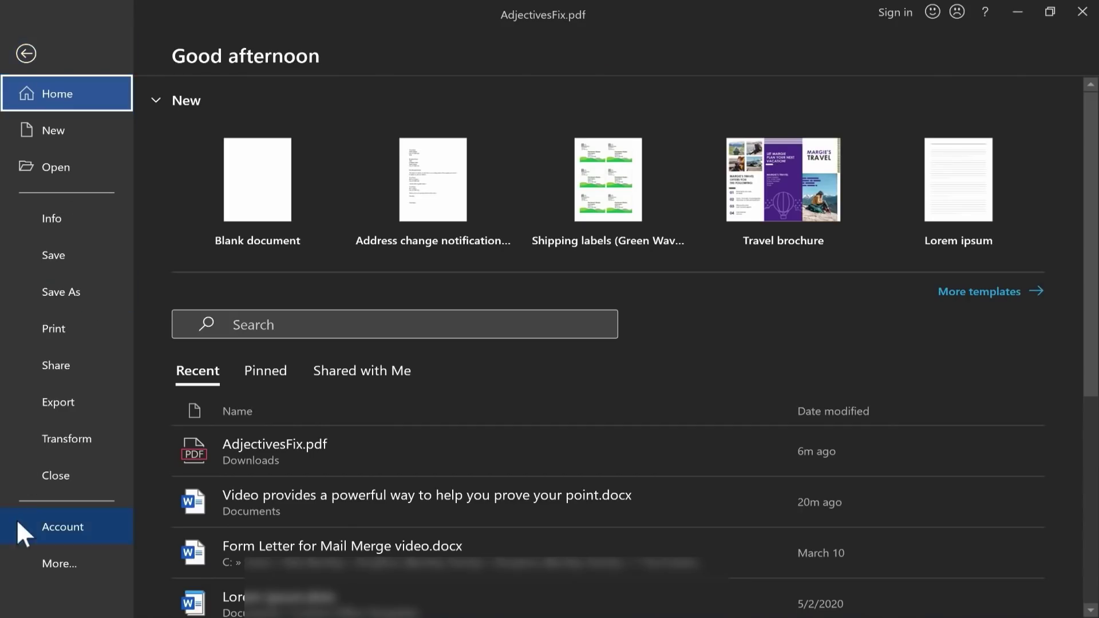
left_click(56, 527)
scroll(206, 196, "down", 2)
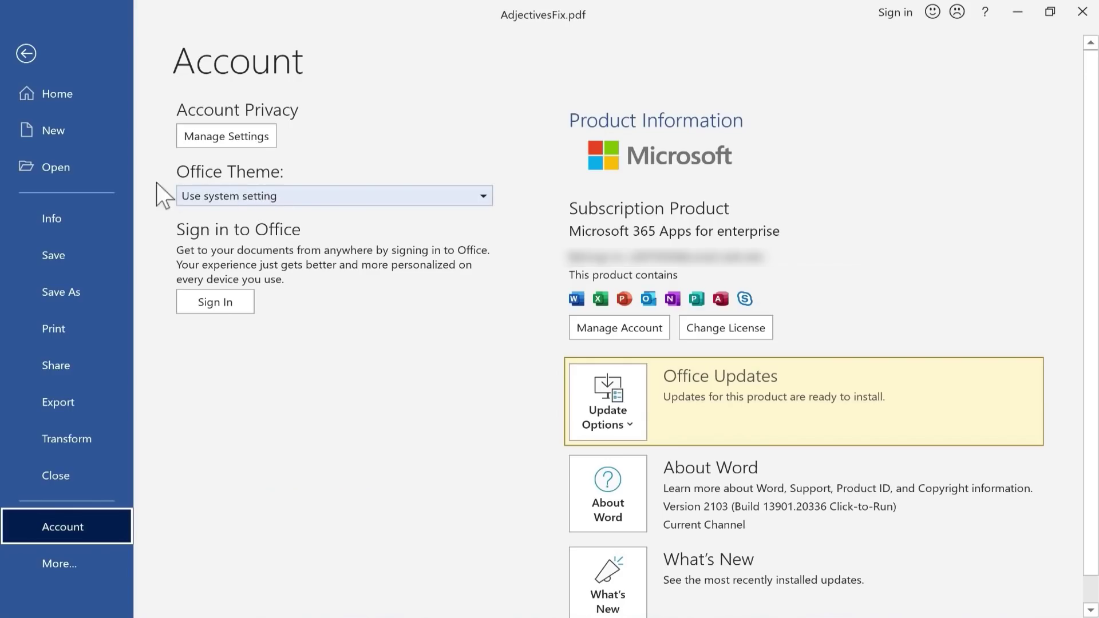
left_click(26, 53)
- In the sample-text document, type 'Now for more information.' mid-page below the third paragraph
scroll(550, 366, "down", 5)
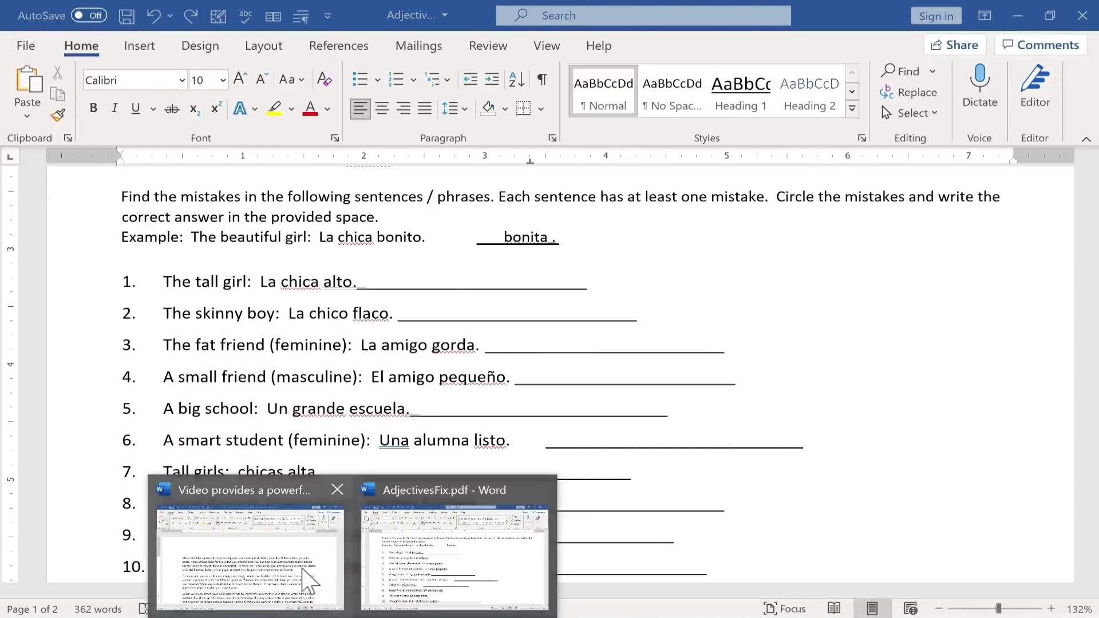
left_click(309, 579)
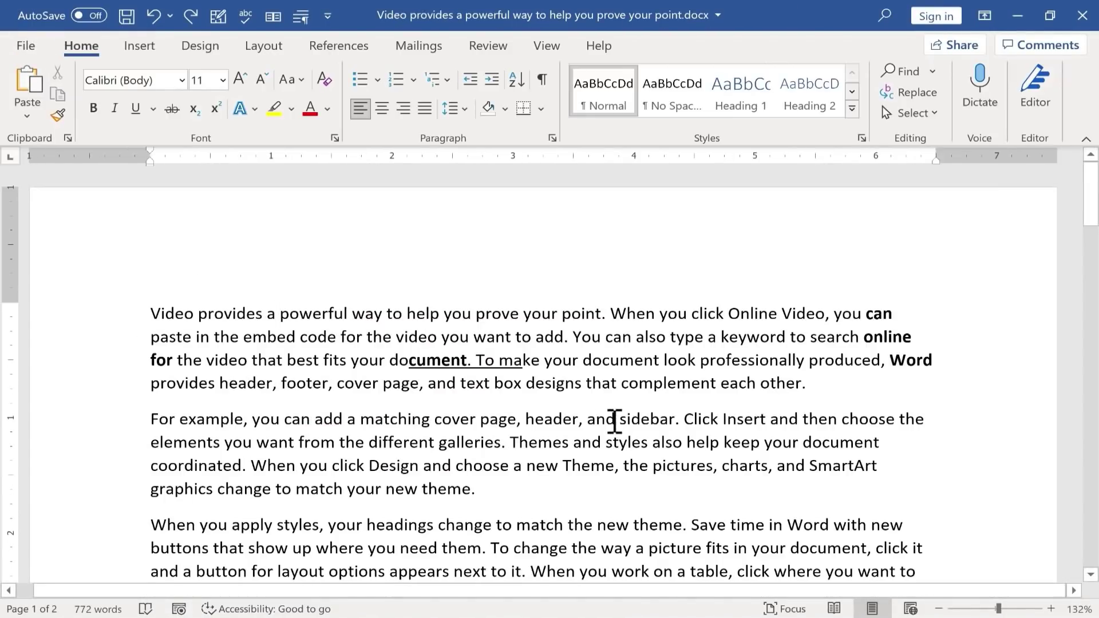
scroll(751, 426, "down", 3)
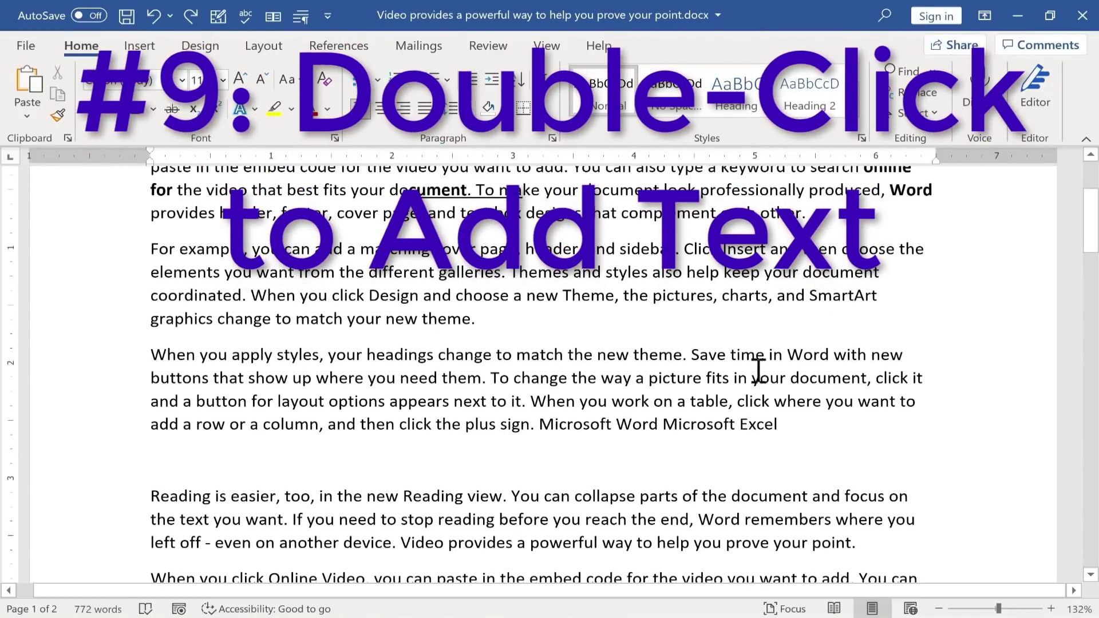
scroll(758, 366, "down", 3)
scroll(764, 427, "up", 5)
scroll(763, 427, "down", 3)
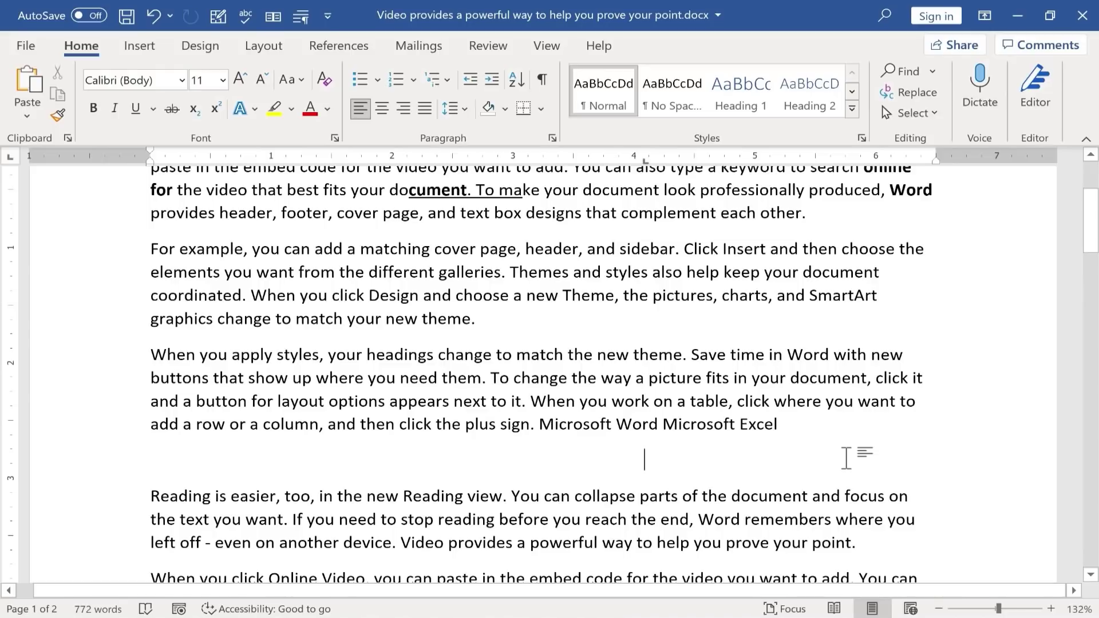
type("Now for more information.")
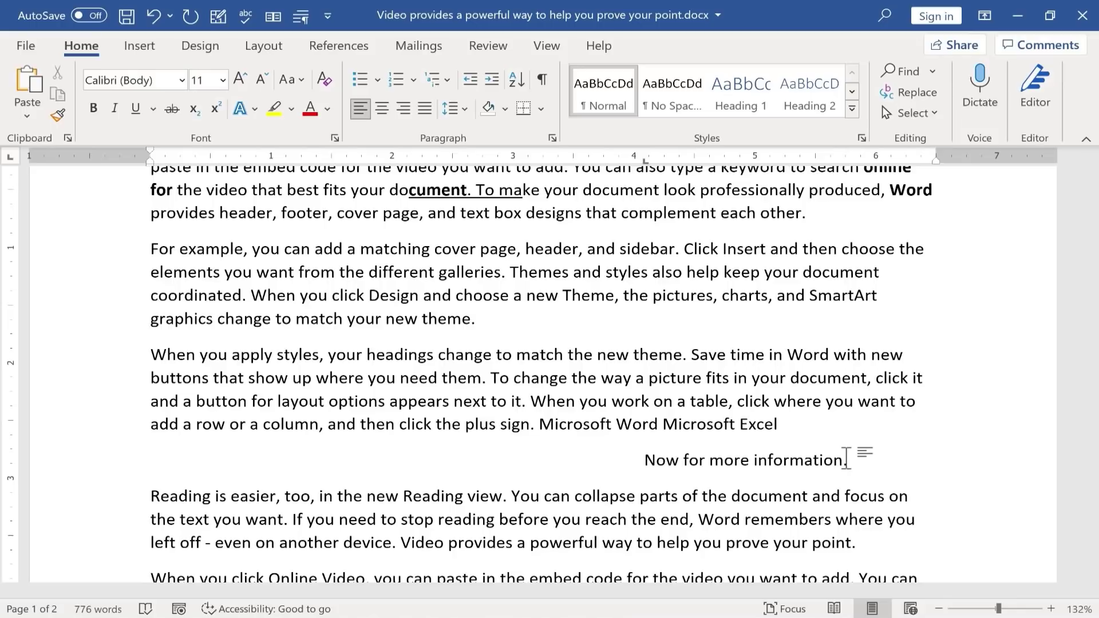